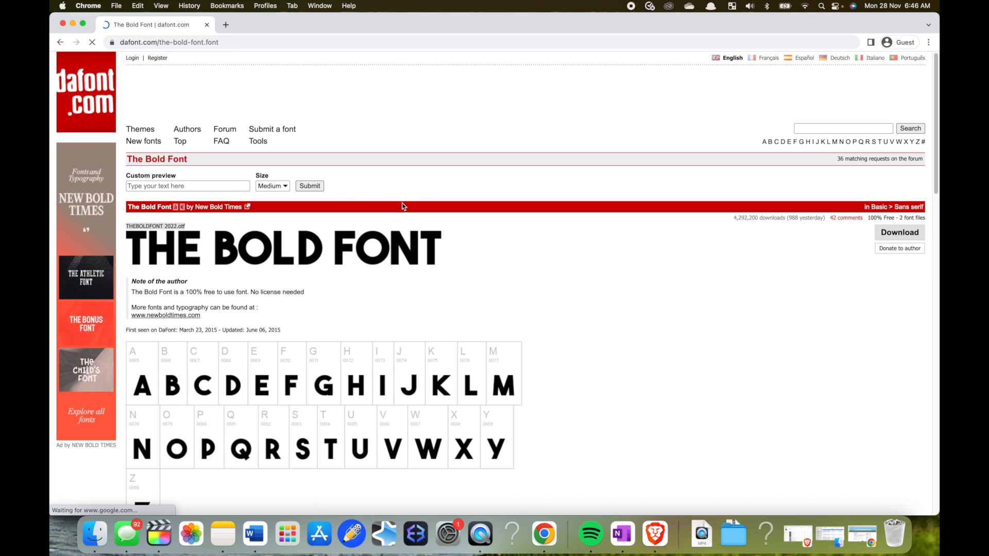
- Download The Bold Font from its dafont page and unpack the_bold_font (2).zip
left_click(900, 233)
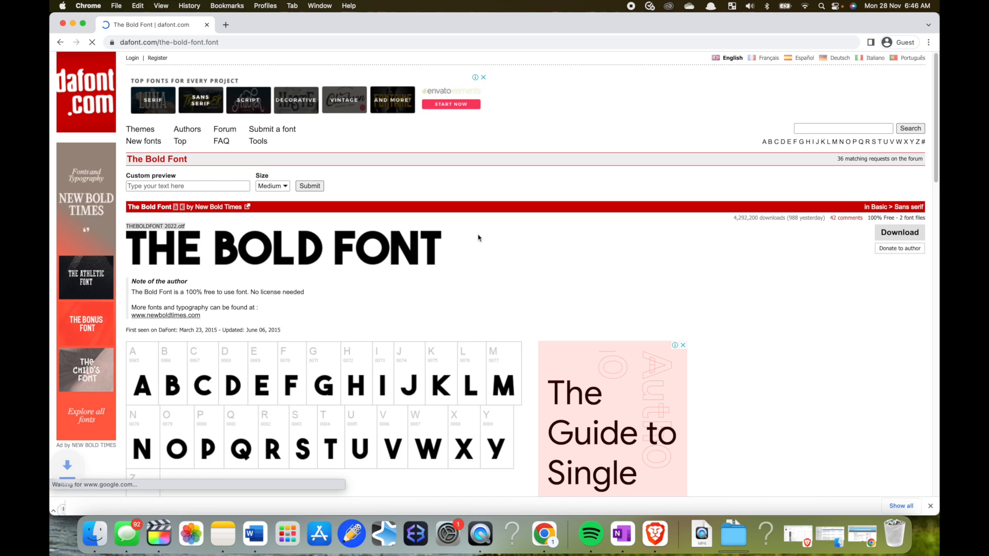
left_click(106, 505)
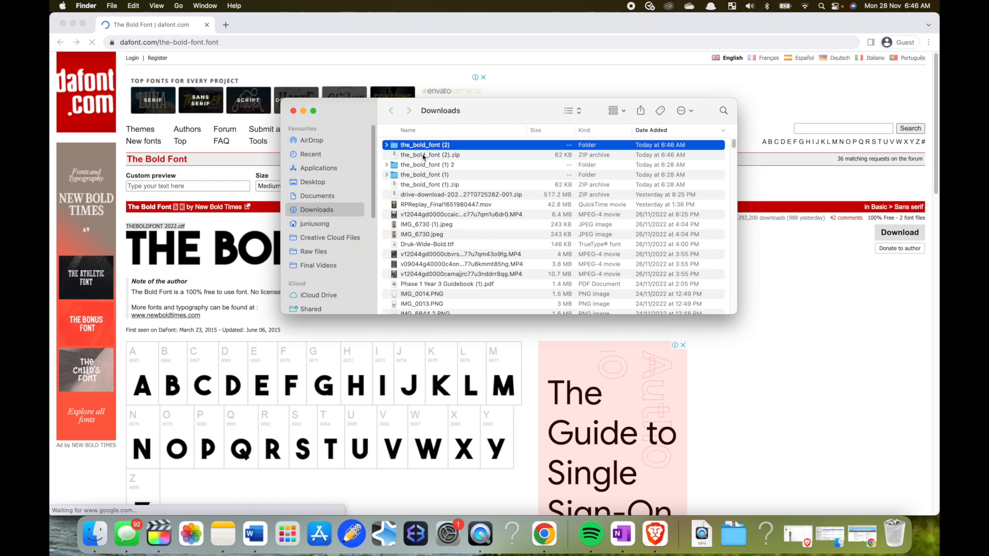
double_click(423, 155)
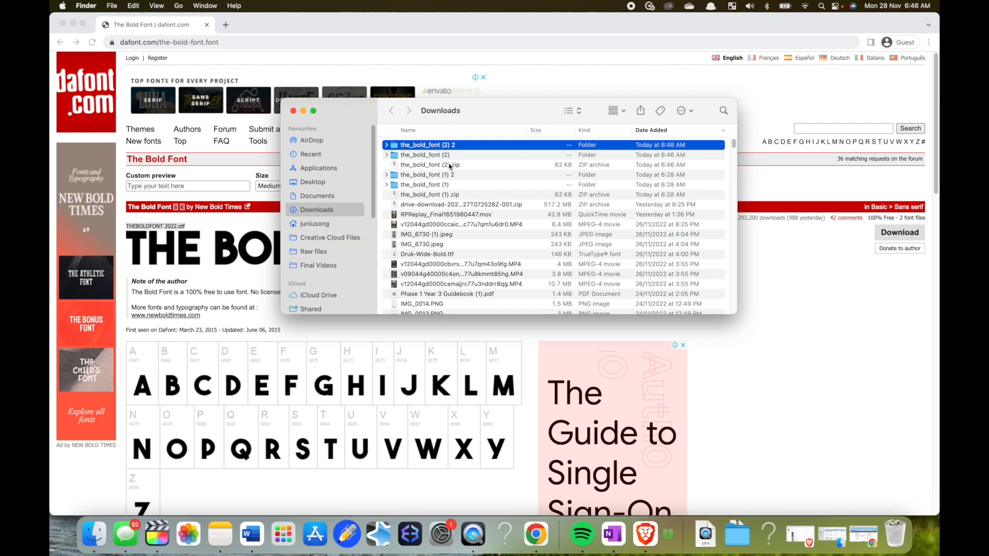
- Open the newly unpacked the_bold_font (2) 2 folder and install THEBOLDFONT.ttf
double_click(441, 146)
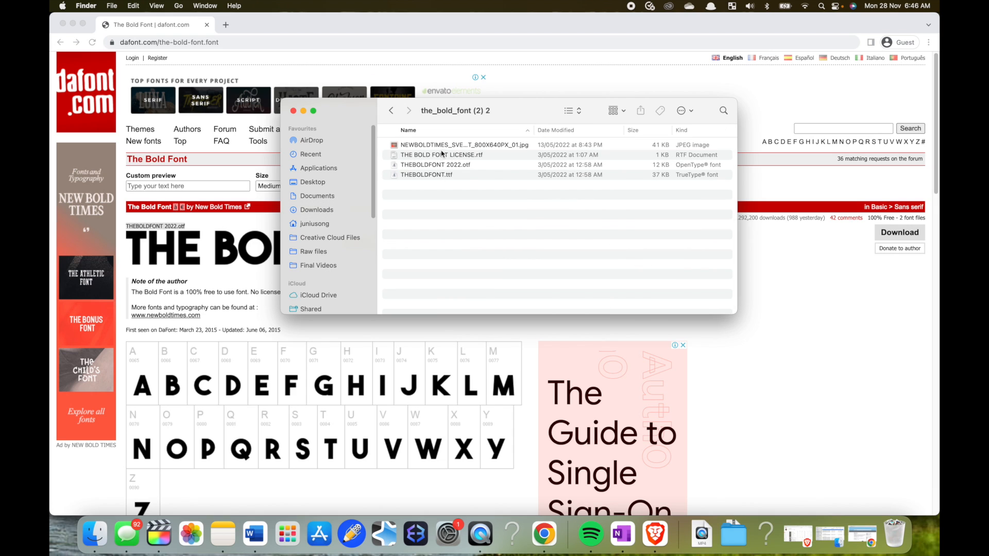
double_click(447, 176)
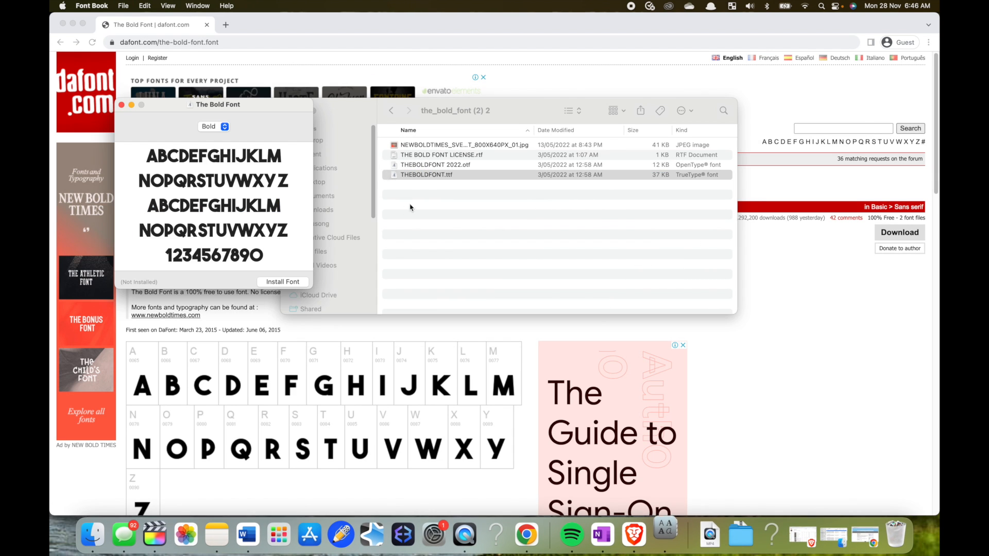
left_click(282, 281)
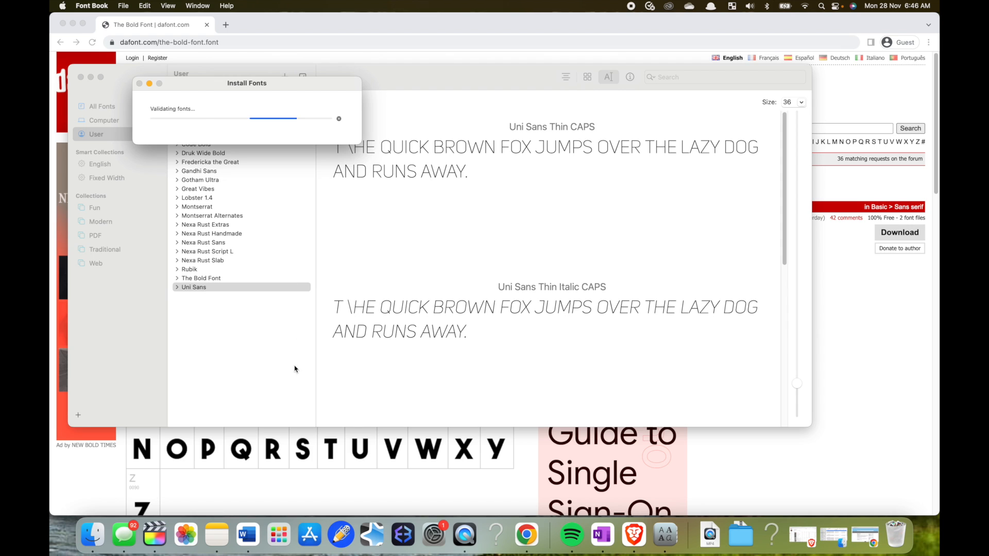
- Switch to Final Cut Pro and connect a Basic Title at the very start of the Sound in back project
left_click(154, 535)
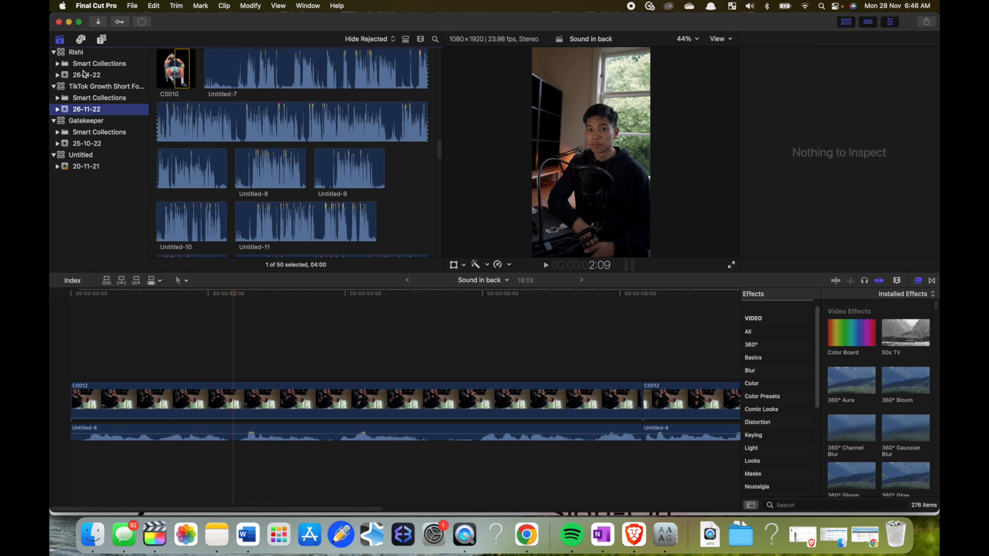
left_click_drag(233, 295, 51, 299)
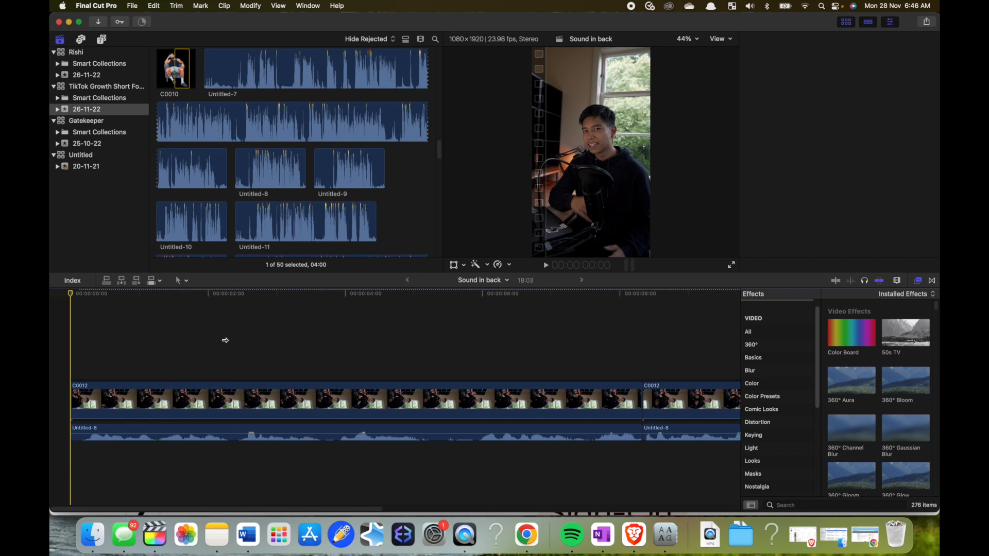
key("super+4")
scroll(331, 194, "up", 5)
left_click(337, 5)
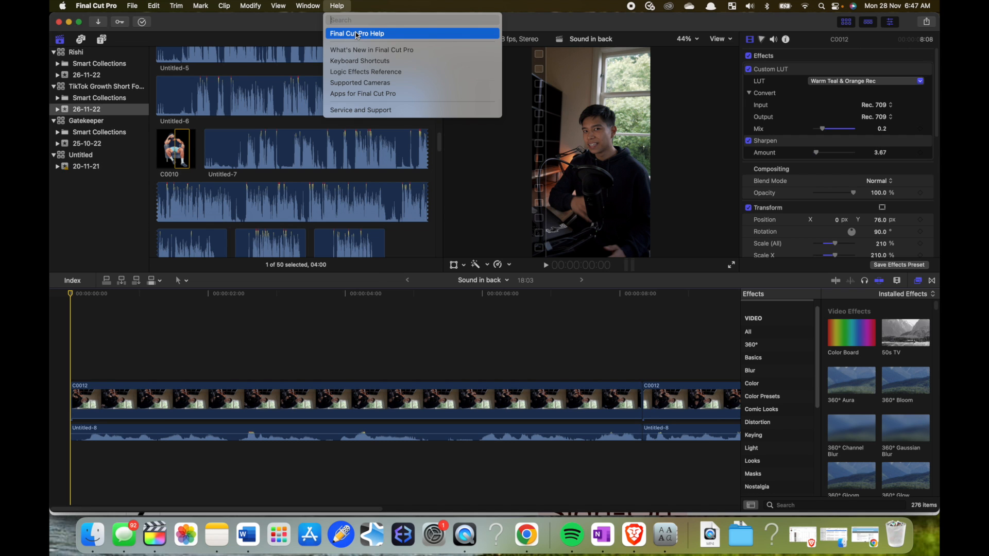
type("title")
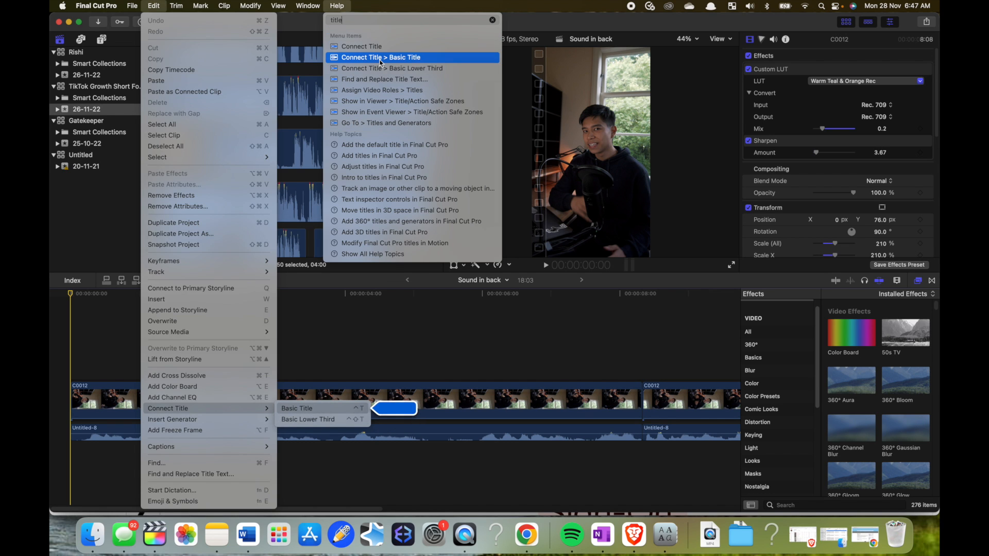
left_click(380, 58)
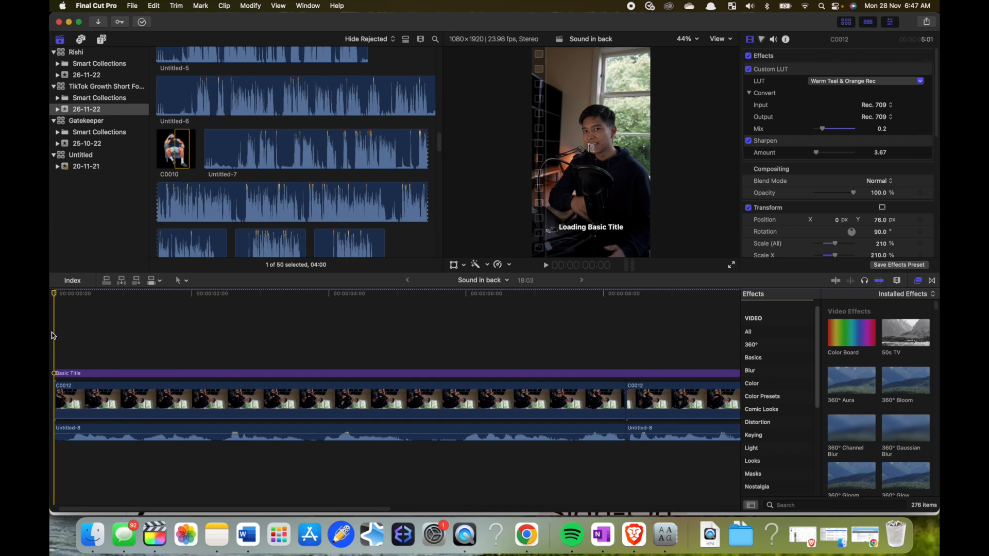
- Shorten the Basic Title to about 2:08 by trimming its end
key("super+minus")
key("super+minus")
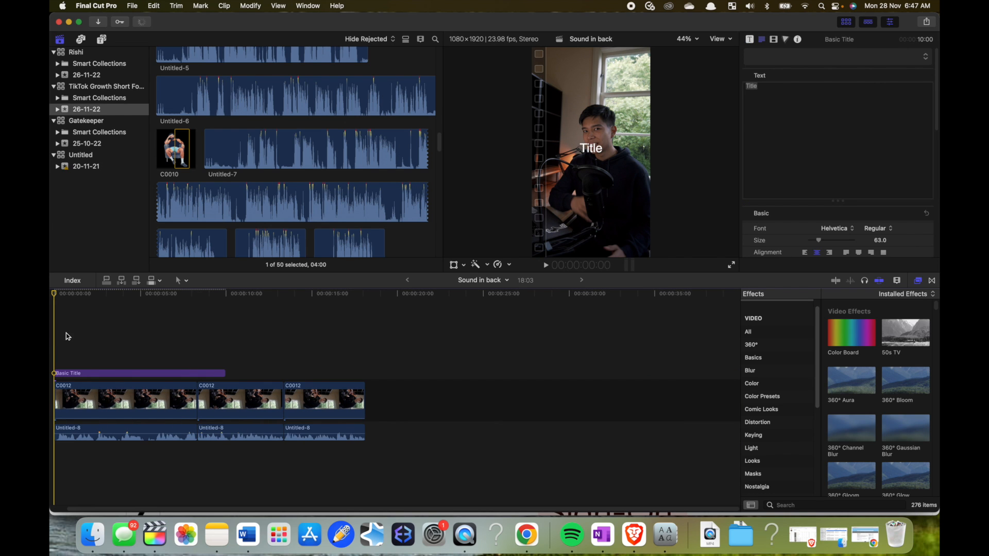
left_click_drag(224, 373, 92, 364)
left_click(95, 356)
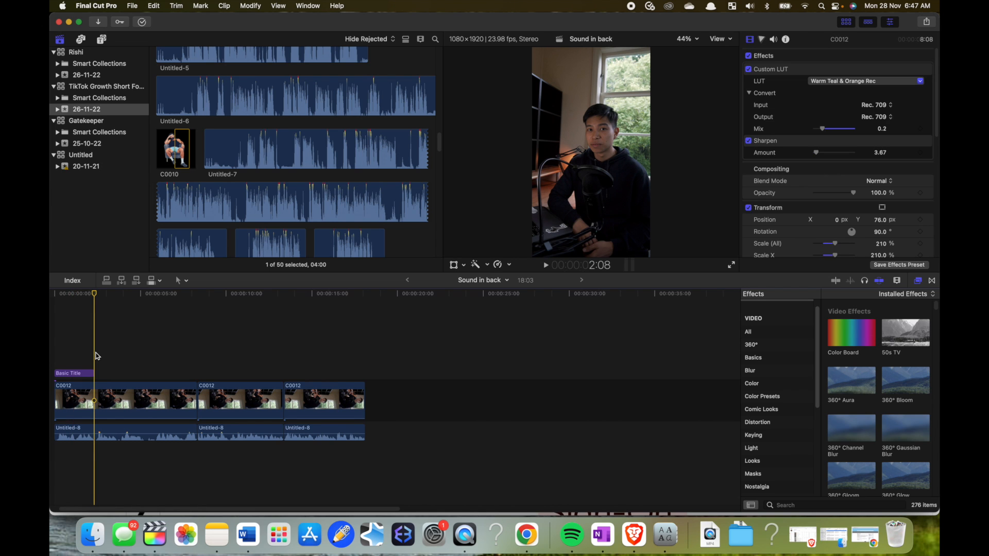
- Play the opening to check the title against the speech, and extend the title's end to a duration of 2:09
key("super+equal")
key("super+equal")
key("super+equal")
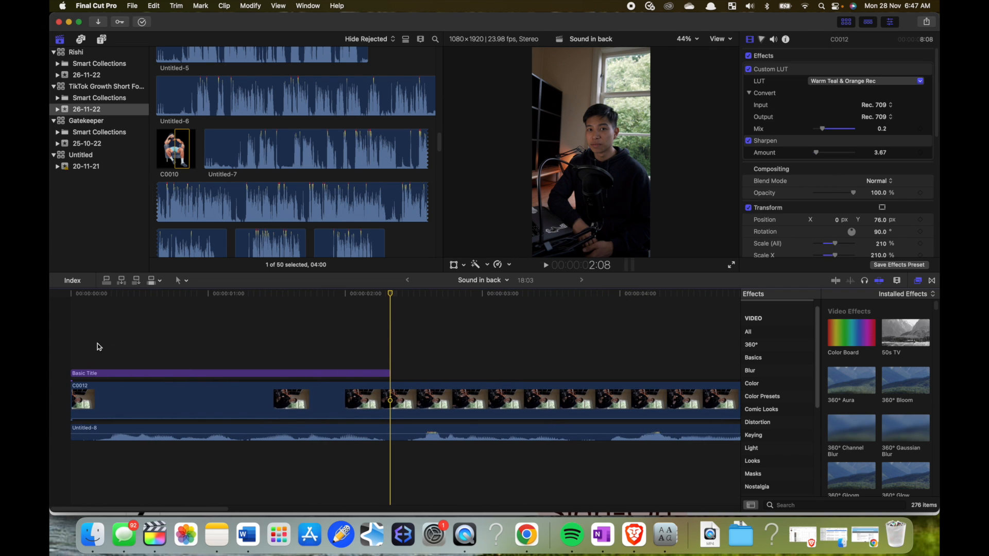
left_click(72, 343)
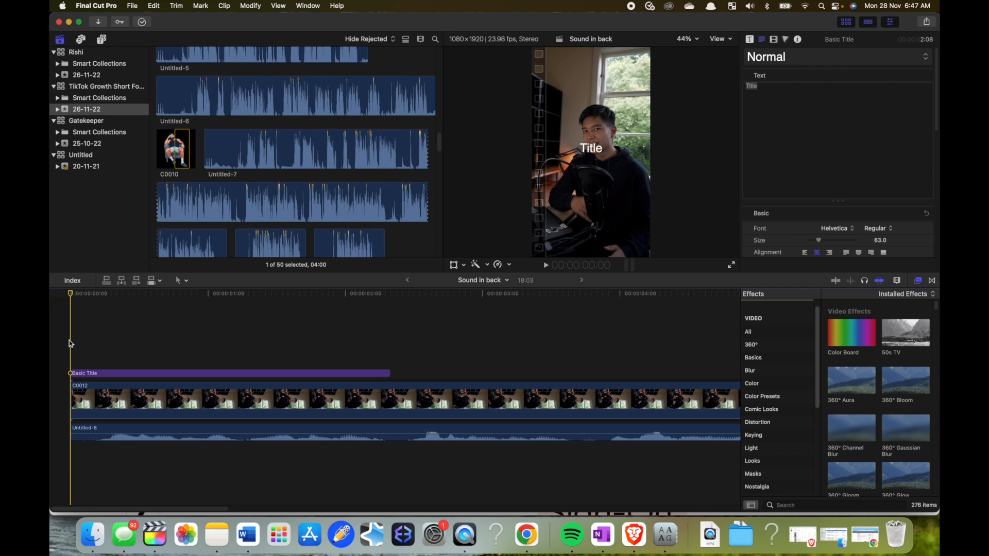
key("space")
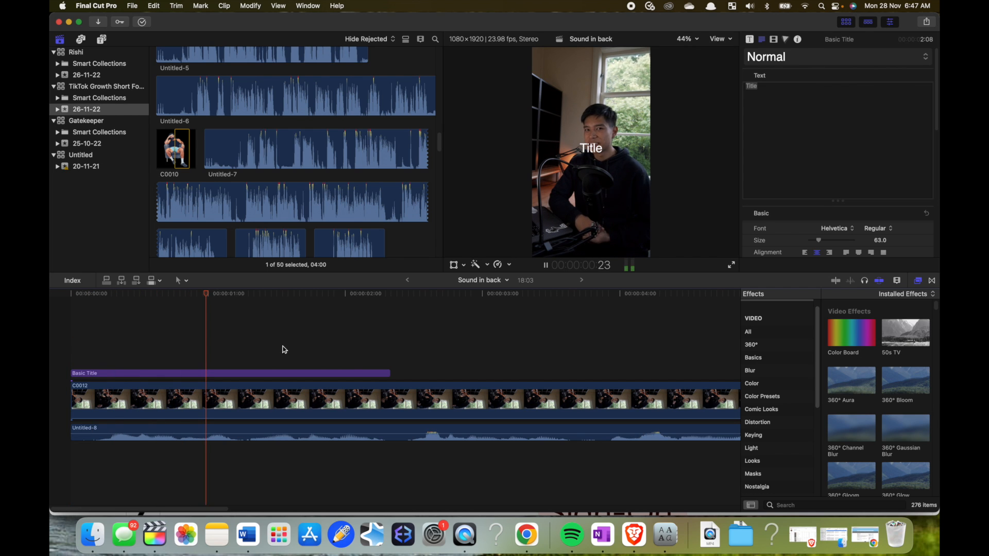
key("space")
left_click_drag(390, 377, 396, 376)
- Cut the first three frames off the opening clip and its title, and play back the new beginning
left_click(80, 342)
left_click(90, 327)
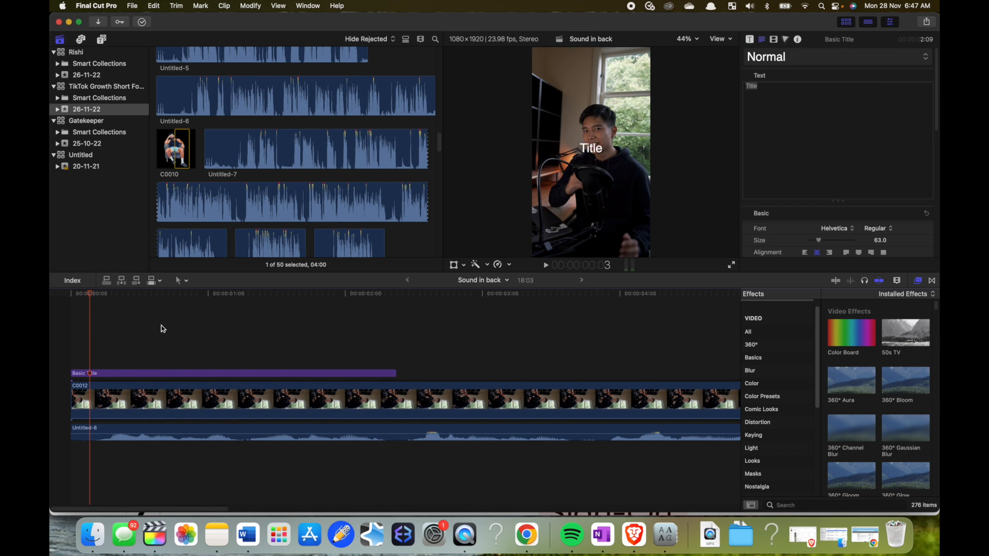
left_click_drag(161, 326, 210, 480)
key("super+b")
key("Delete")
left_click(91, 348)
key("space")
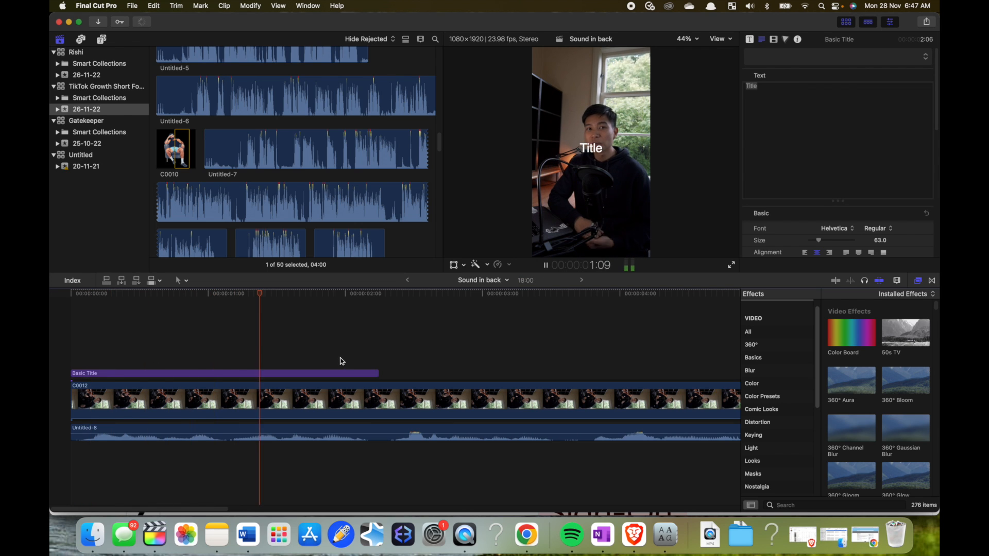
key("space")
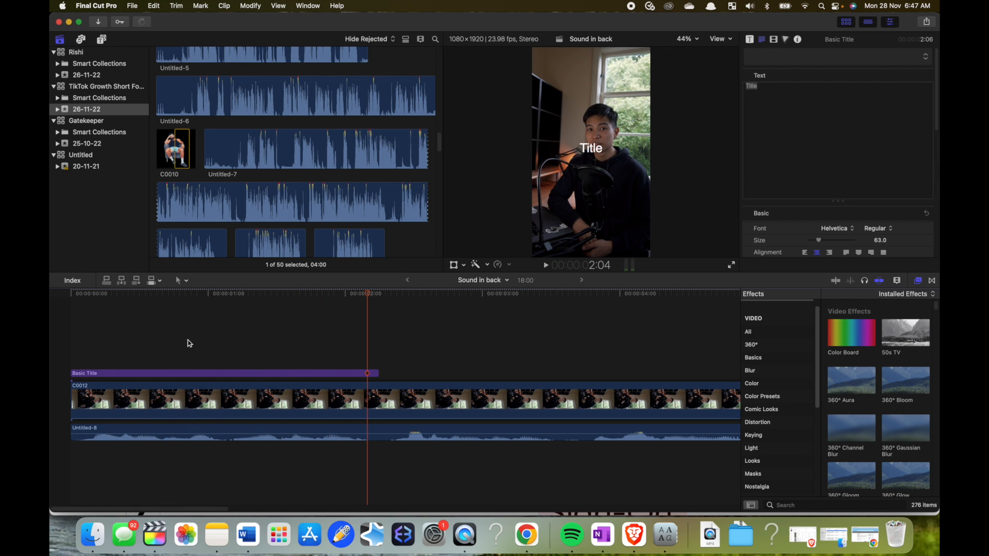
- Replace the title text with three lines: "Here's a way", "To get more" and "Content"
left_click(217, 376)
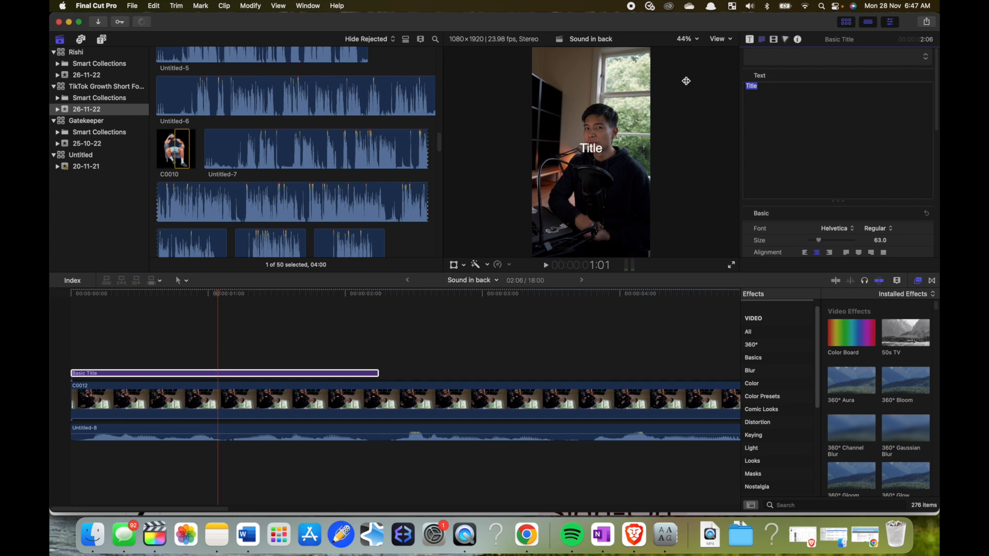
type("Here's a way")
key("Return")
type("To get more")
key("Return")
type("Content")
- Change the title's font to The Bold Font
scroll(867, 153, "down", 2)
left_click(836, 207)
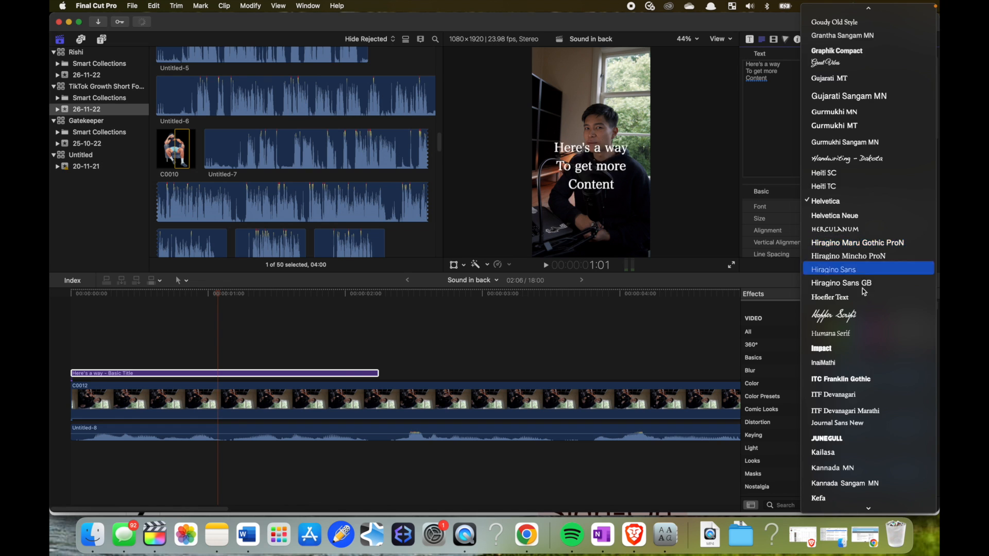
scroll(867, 304, "down", 3)
scroll(873, 296, "down", 15)
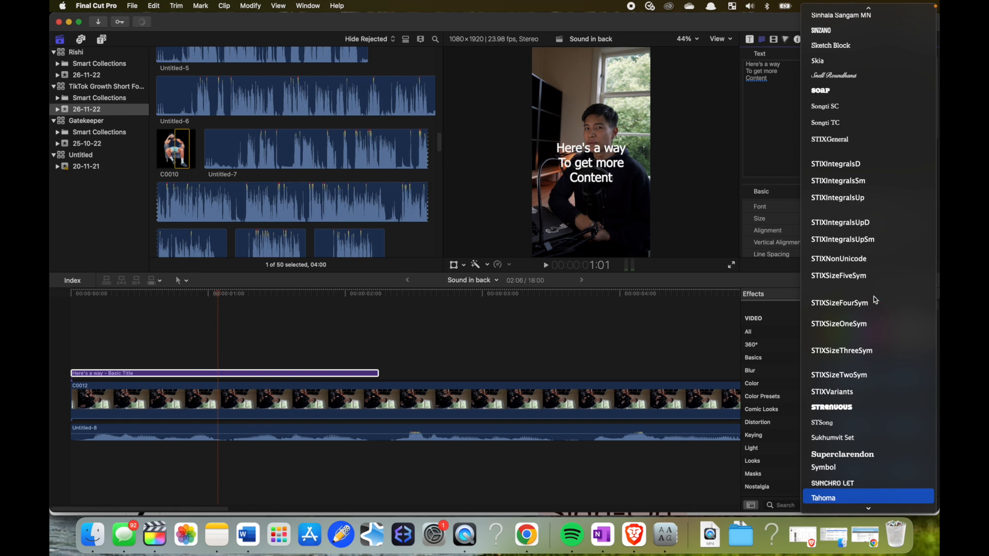
left_click(866, 464)
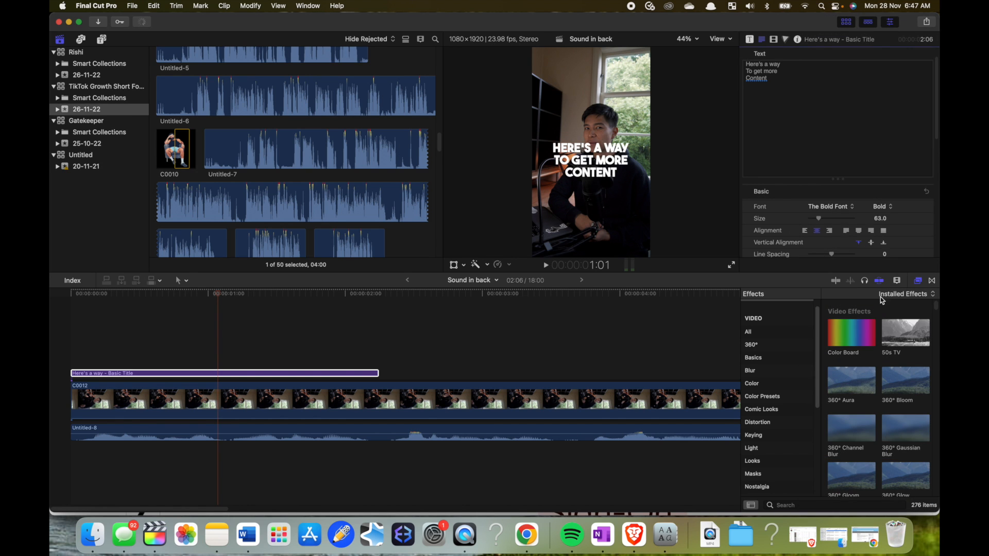
- Set the title's text size to 42 and move the text down to about Y -204 px in the frame
left_click_drag(819, 218, 817, 218)
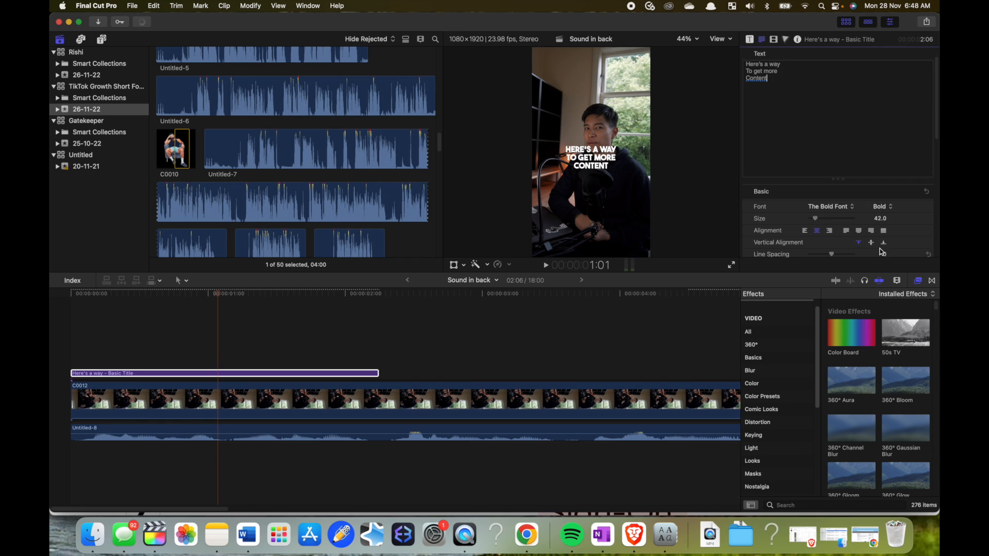
scroll(878, 242, "down", 10)
left_click_drag(611, 165, 611, 203)
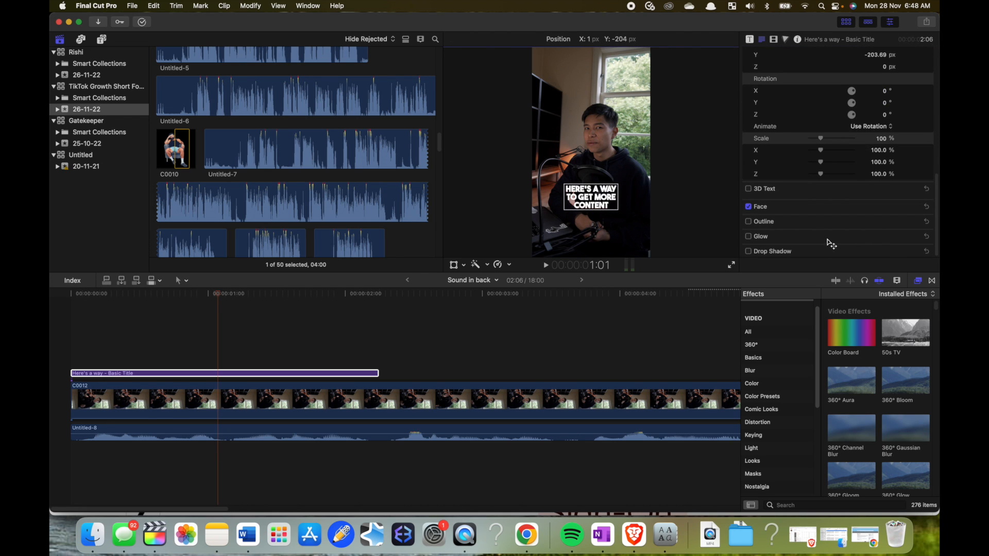
- Give the title text a black outline with a width of 14 and an increased blur
left_click(748, 222)
left_click(911, 225)
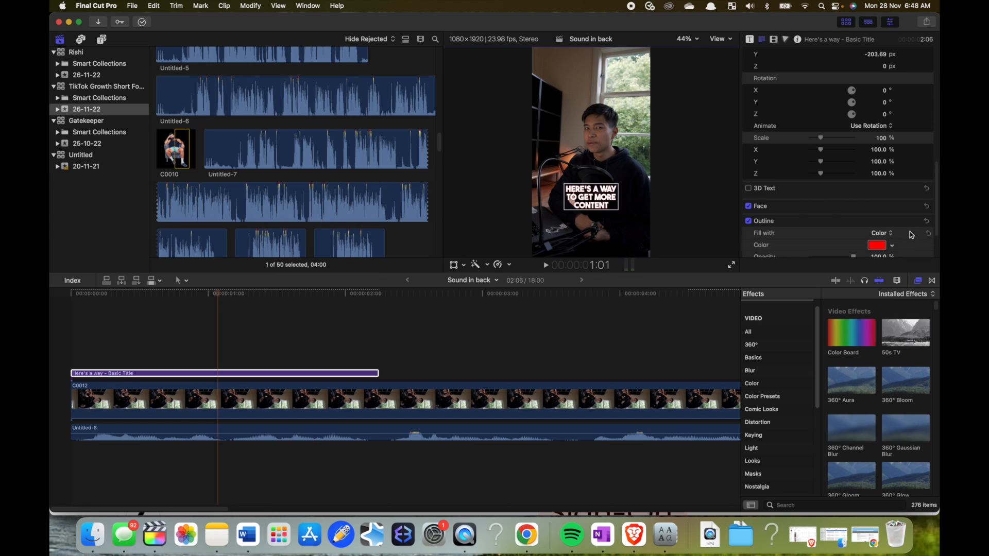
scroll(910, 231, "down", 2)
left_click(877, 198)
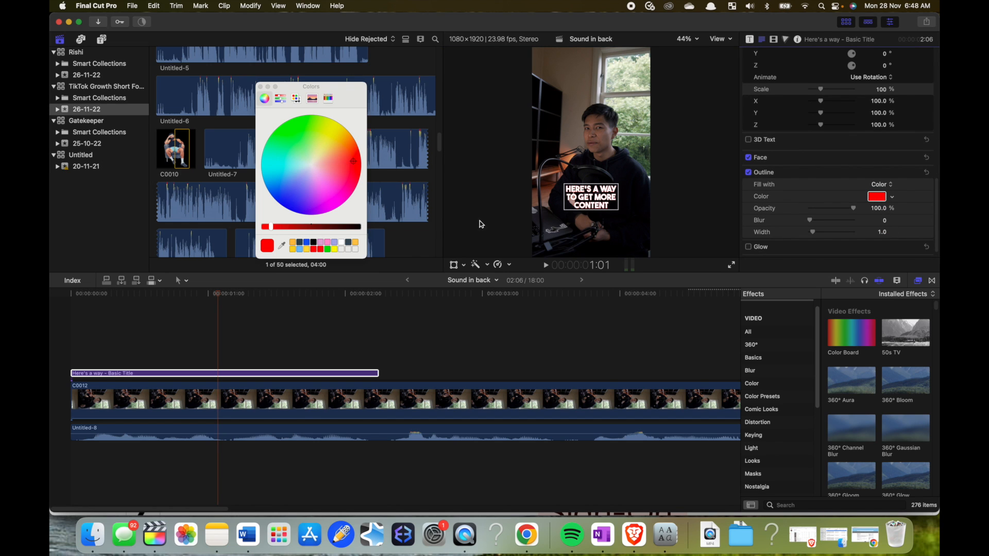
left_click(314, 242)
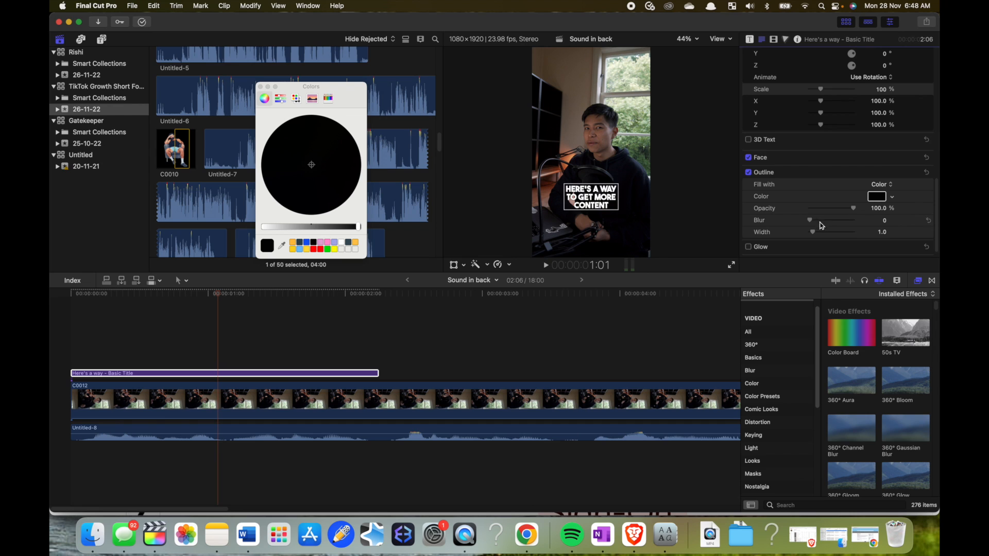
left_click_drag(814, 232, 851, 238)
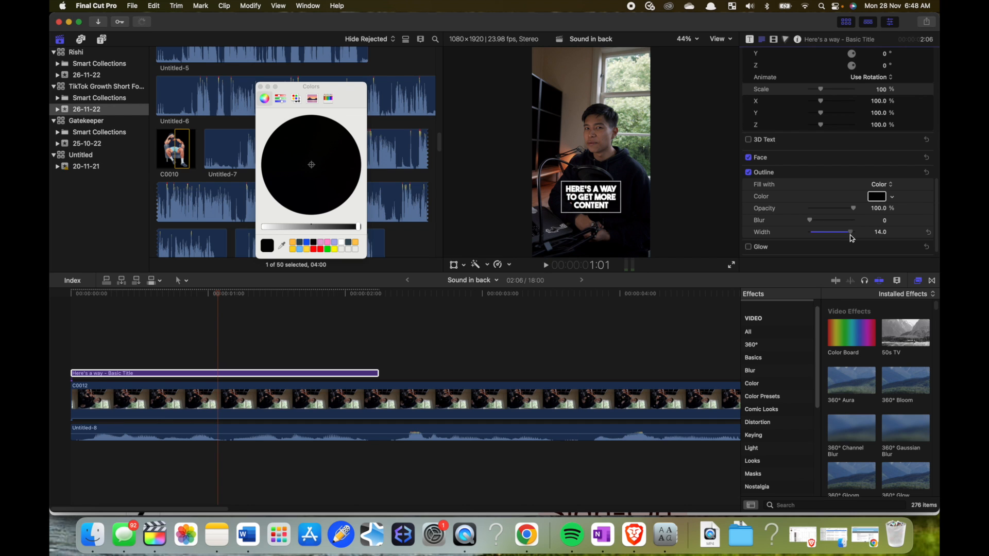
left_click_drag(810, 220, 840, 225)
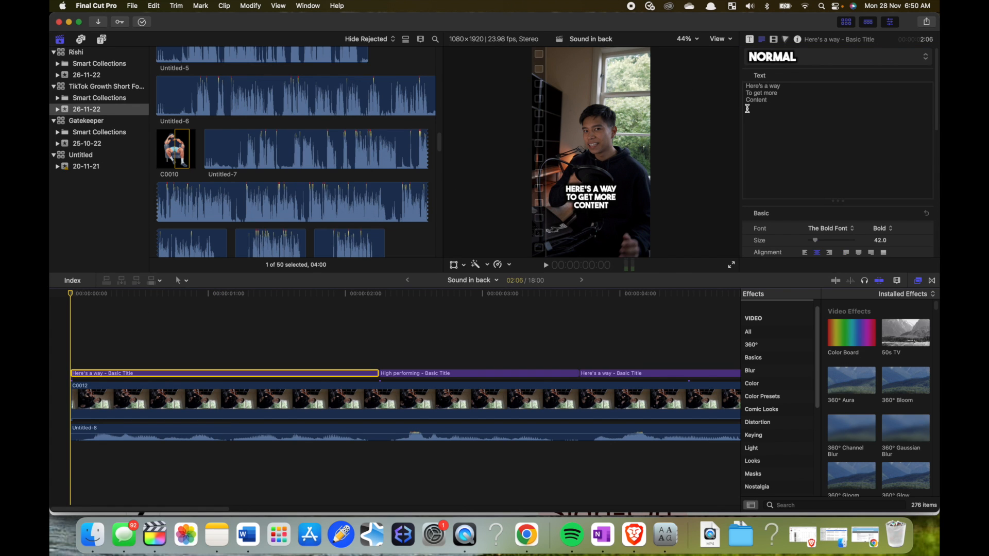
- Recolor only the word "Content" in the first title green through its face color, and close the color picker
left_click(772, 101)
scroll(832, 218, "down", 10)
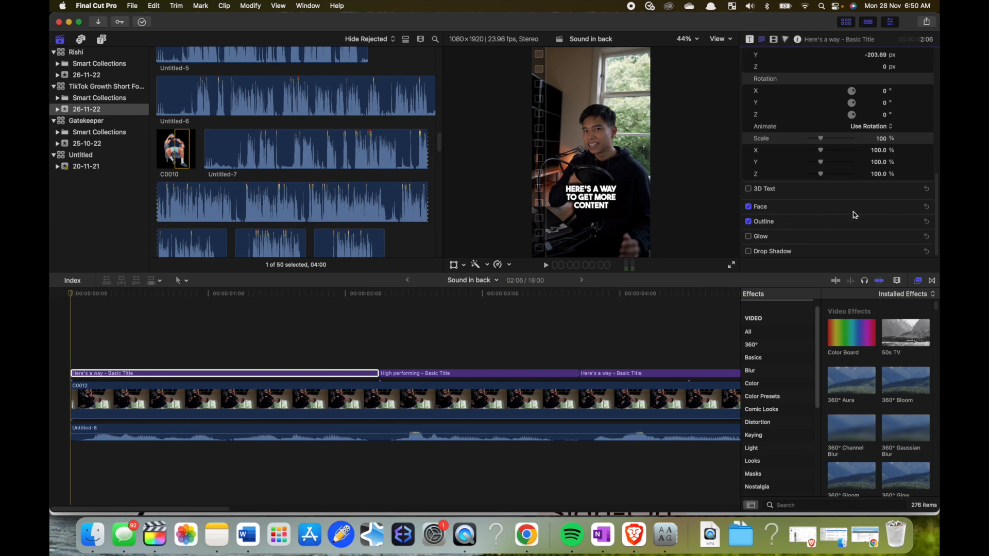
left_click(916, 209)
left_click(877, 231)
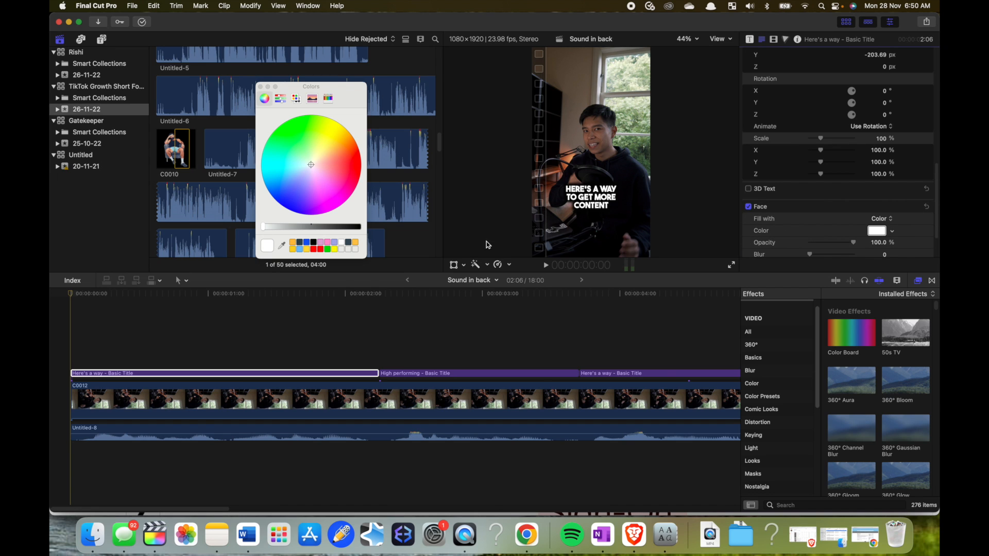
left_click(328, 250)
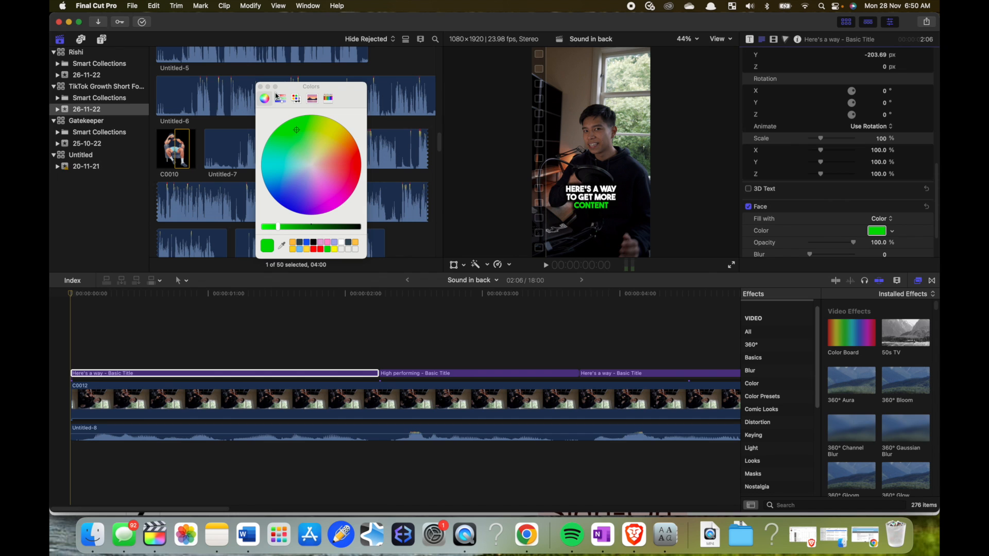
scroll(828, 184, "up", 10)
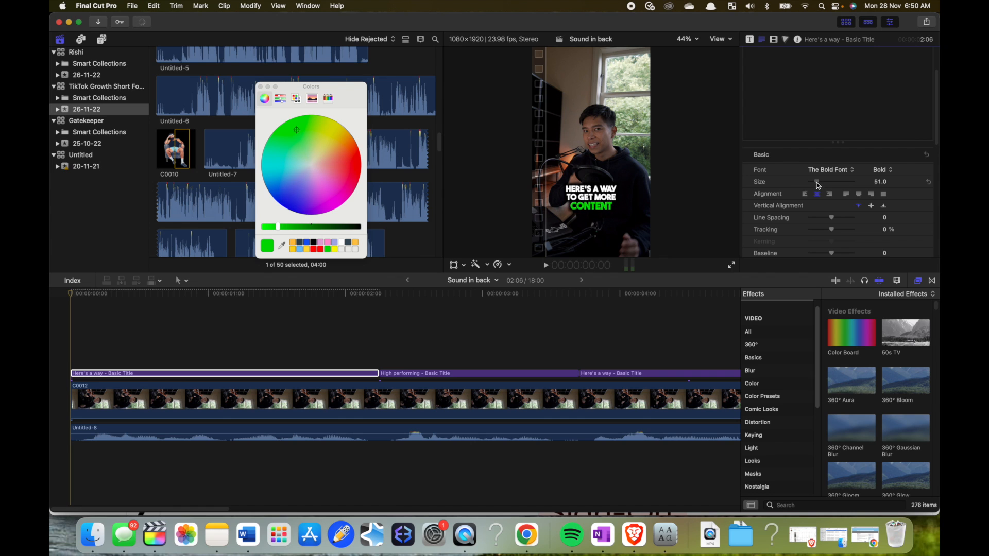
left_click(260, 87)
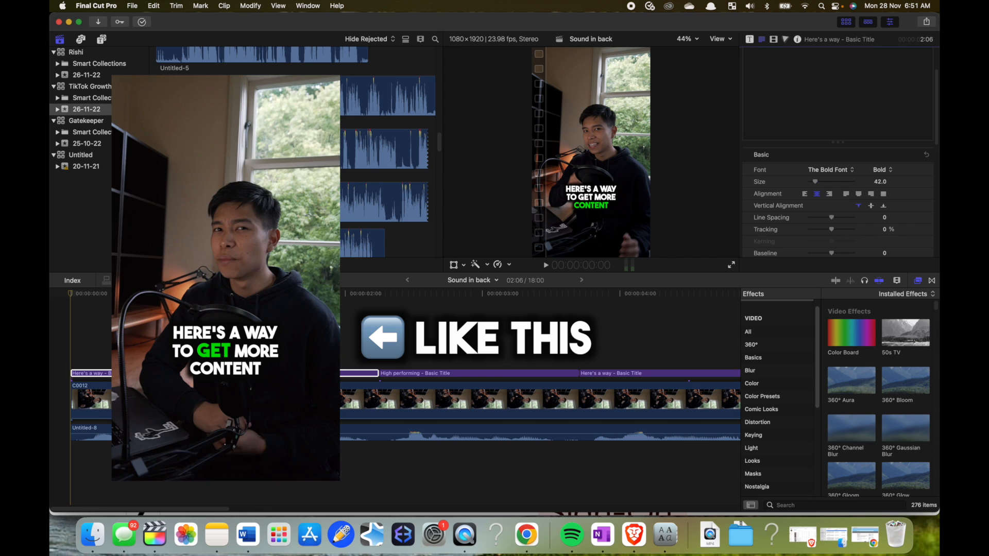
- Play the opening of the timeline and split the first title at frame 8, where the word "Here's" ends
left_click(62, 328)
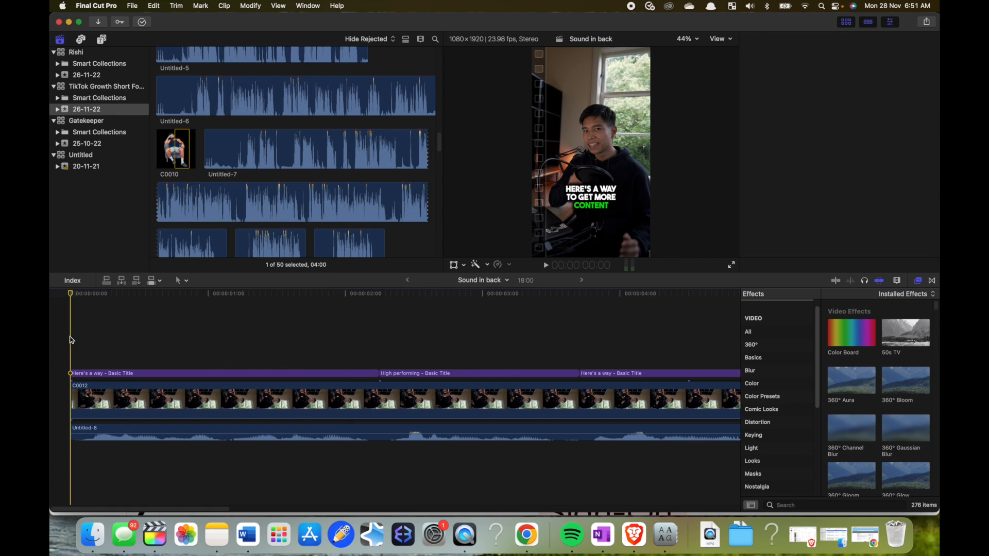
left_click(103, 311)
left_click(76, 299)
key("space")
key("space")
left_click(120, 297)
left_click(146, 374)
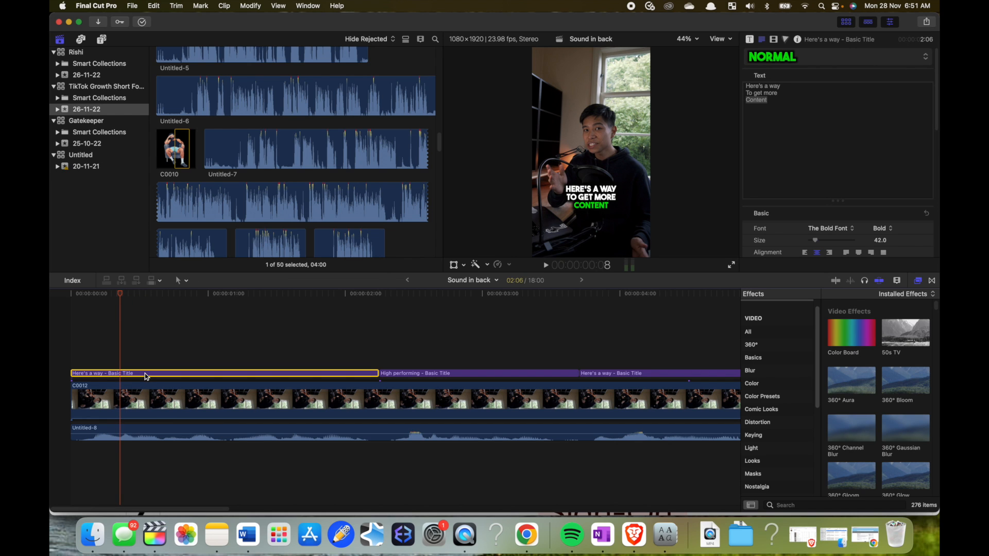
key("super+b")
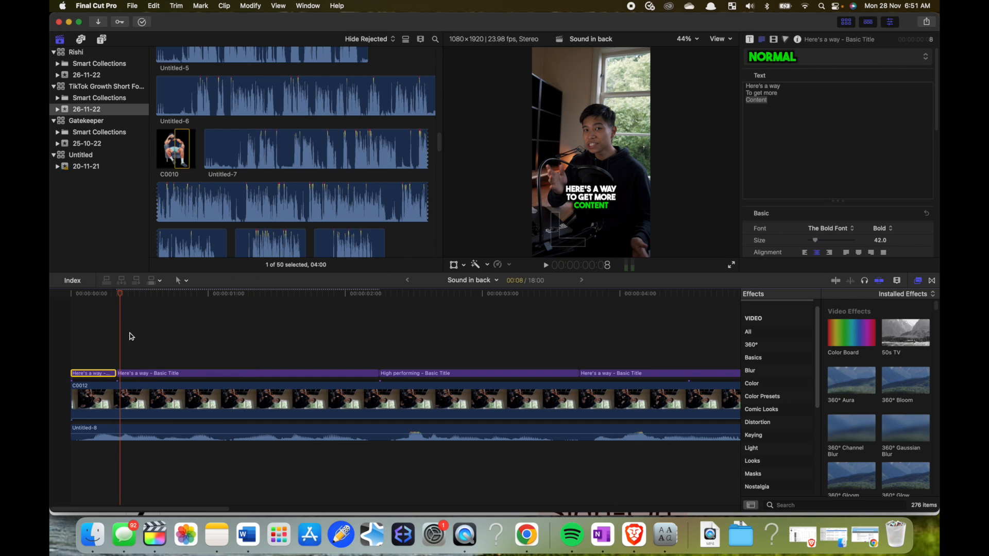
- Move three frames ahead and split the title again at frame 11, where the word "a" ends
key("Right")
key("Right")
key("Right")
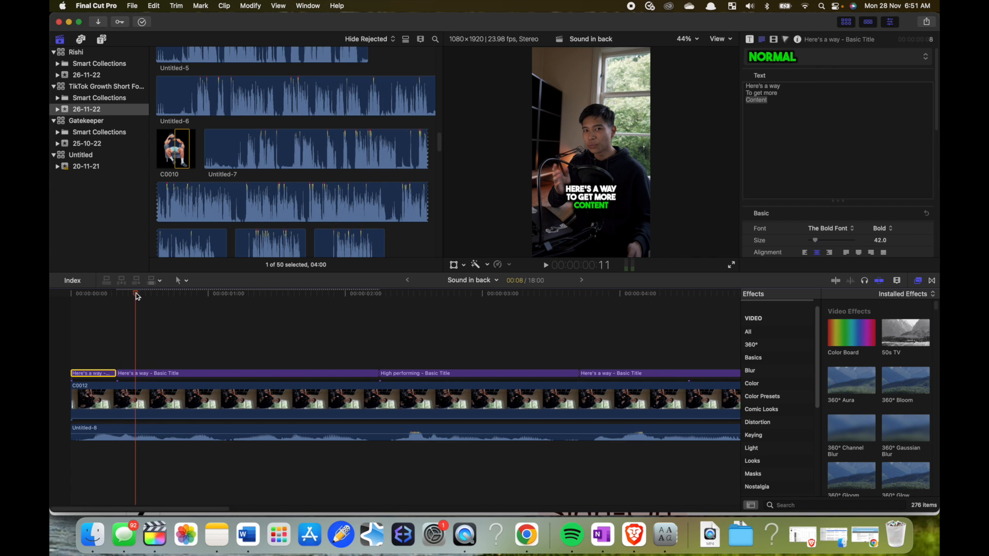
left_click(160, 373)
key("super+b")
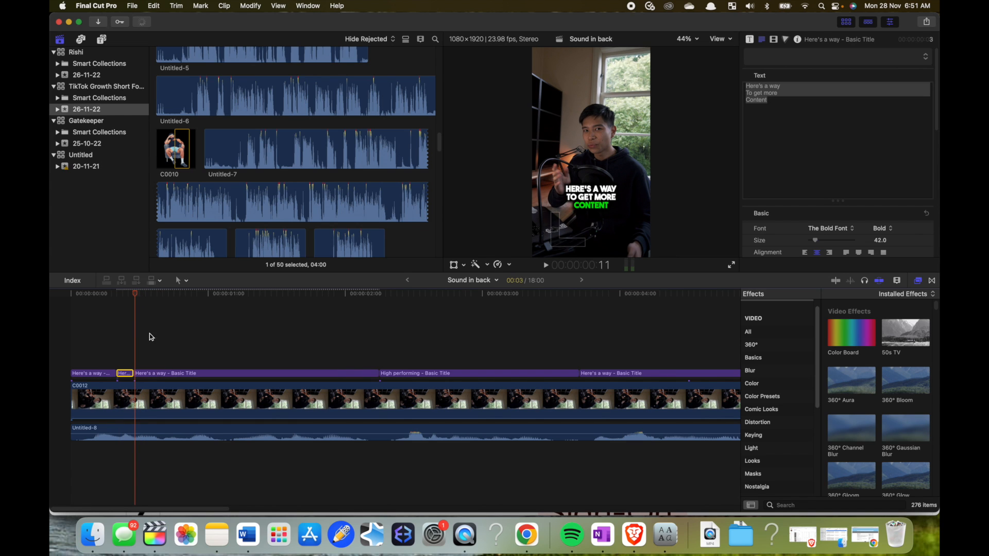
- Split the remainder of the first title at frame 16, where the word "way" ends
key("Right")
key("Right")
key("Right")
key("Right")
key("Right")
key("Right")
key("Right")
key("Right")
key("Right")
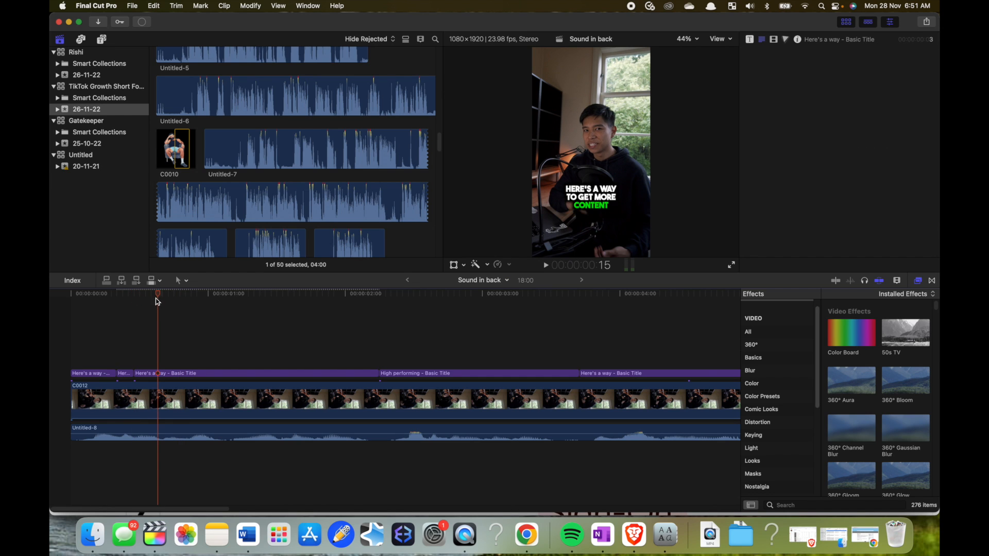
left_click(163, 303)
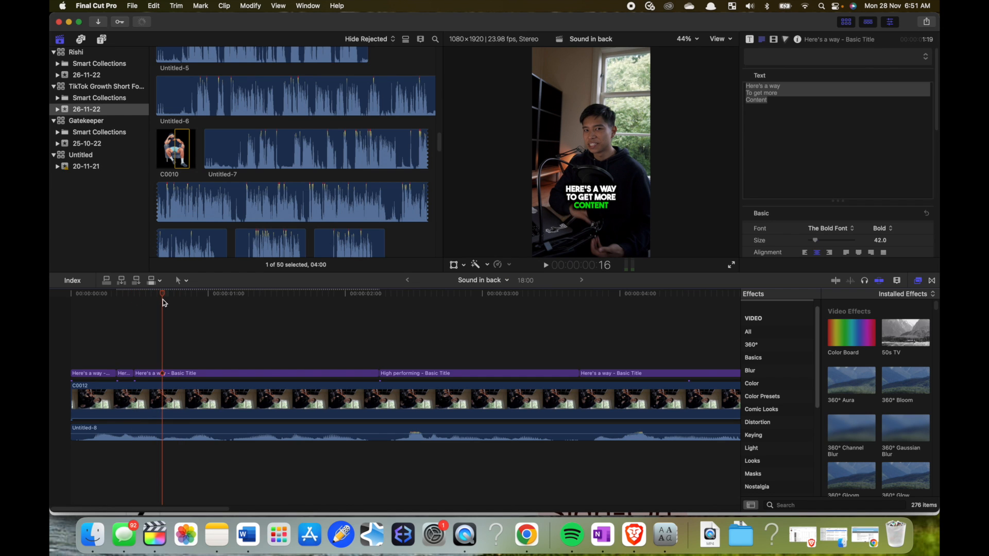
left_click(198, 373)
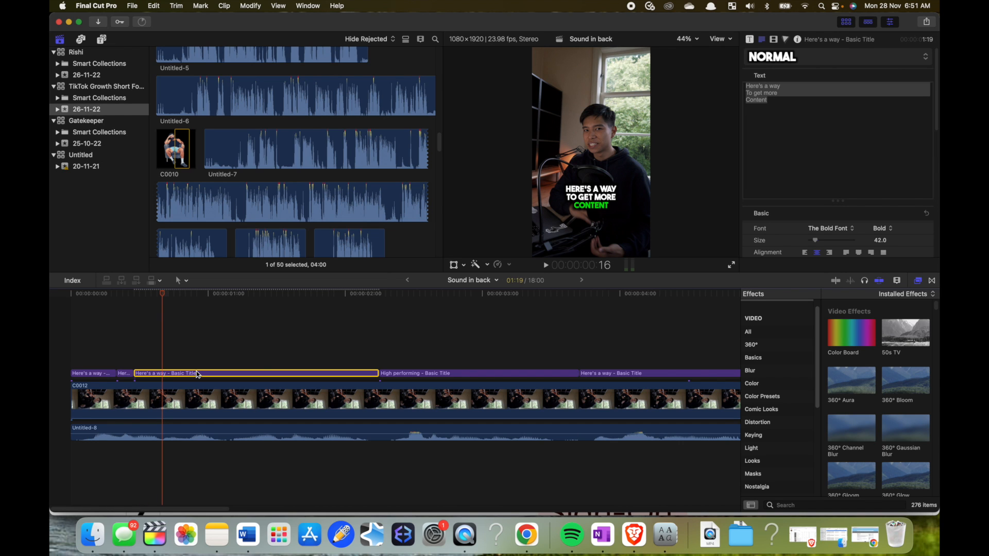
key("super+b")
- Play through the remaining speech and split the title after "to", "get" and "more", leaving the last piece for "content"
left_click(142, 333)
key("space")
key("space")
left_click(225, 374)
key("super+b")
key("space")
key("space")
left_click(254, 375)
key("super+b")
left_click(283, 334)
left_click(290, 373)
key("super+b")
left_click(287, 343)
key("space")
key("space")
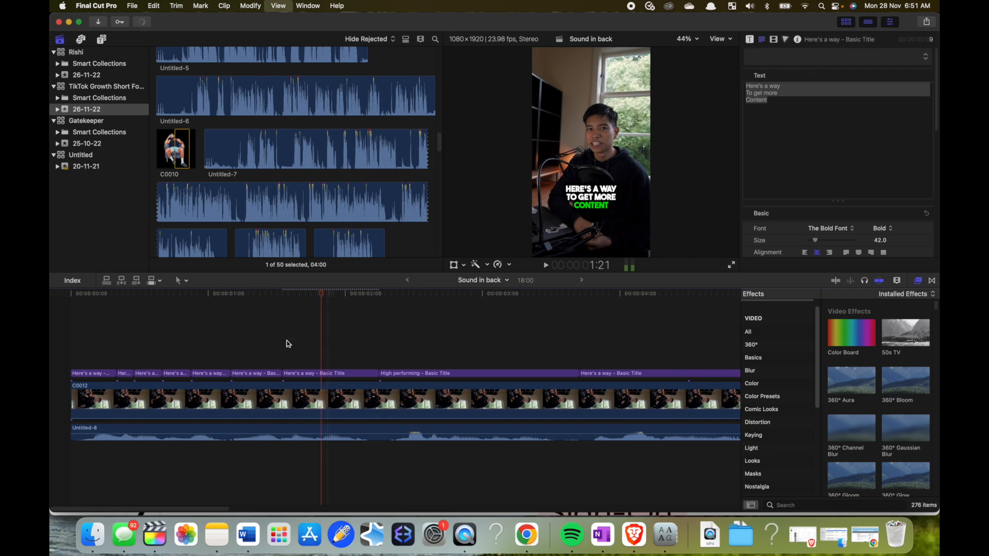
- Select all seven pieces of the first title, set their face color to white, and close the color picker
left_click(379, 343)
left_click_drag(379, 294, 337, 375)
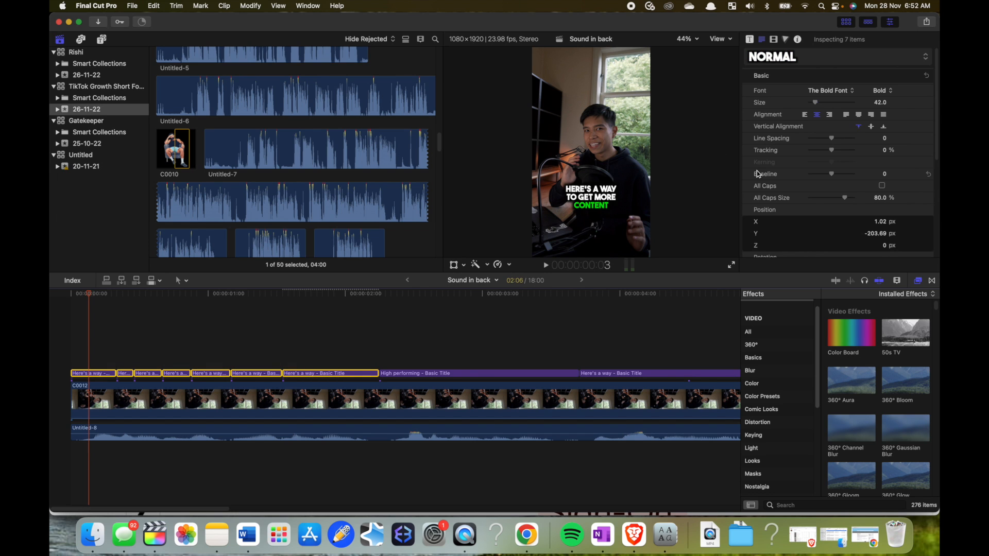
scroll(856, 128, "down", 10)
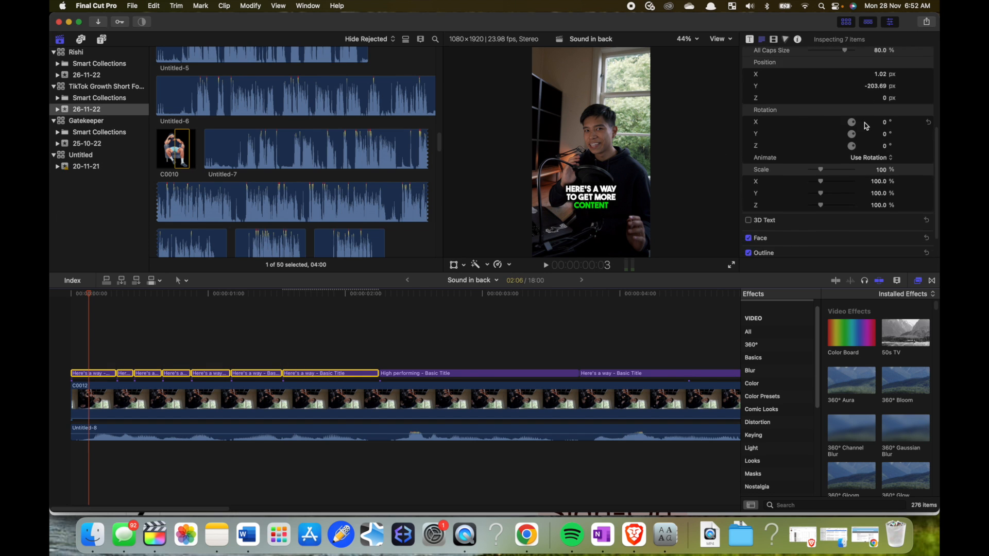
left_click(877, 230)
left_click(342, 242)
left_click(260, 87)
left_click(83, 330)
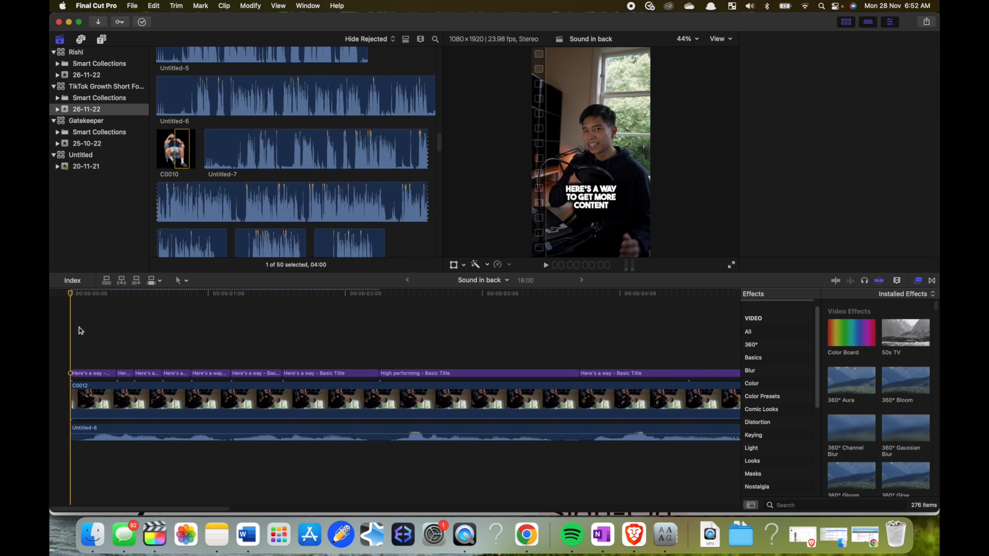
- Recolor only the word "Here's" in the first title piece green through its face color
left_click(94, 373)
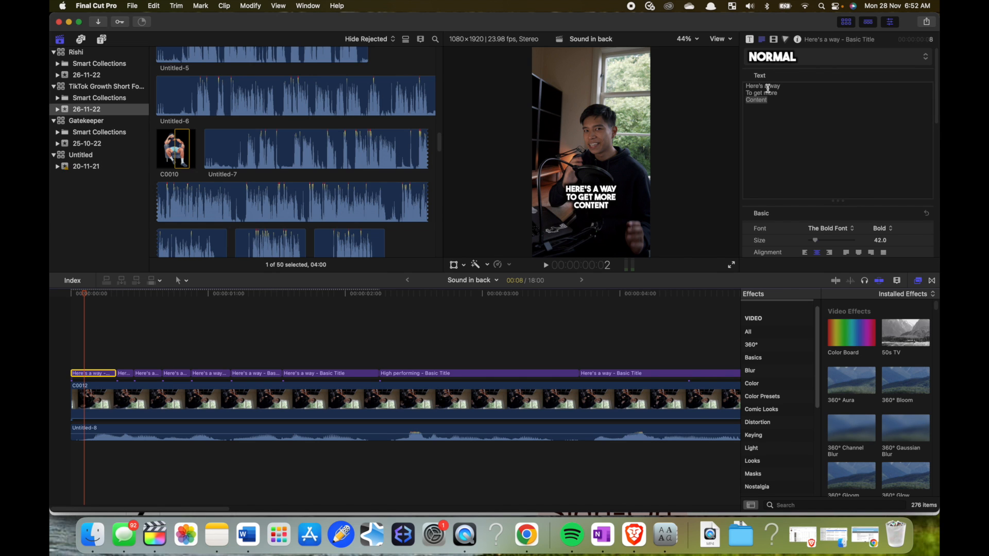
scroll(874, 214, "down", 10)
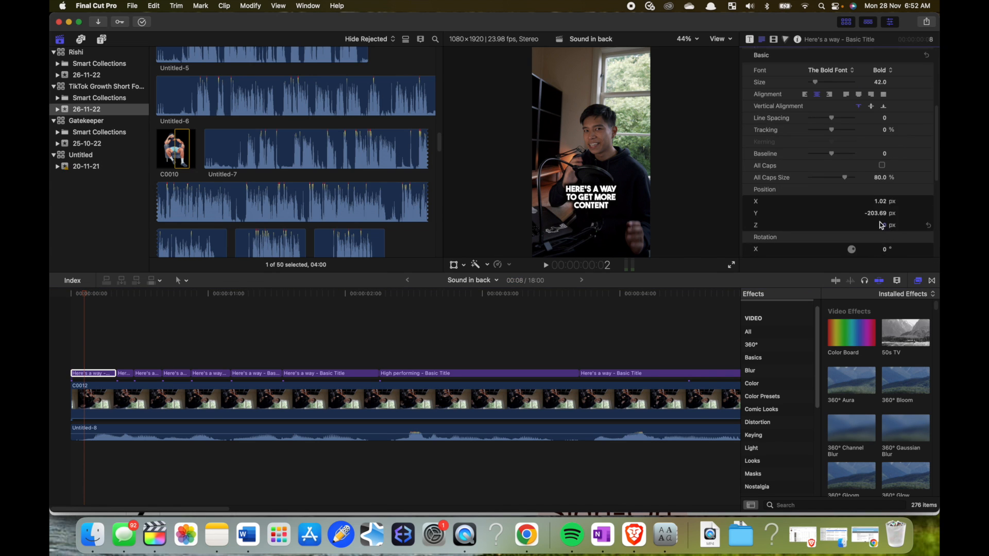
scroll(860, 211, "up", 10)
scroll(858, 216, "down", 10)
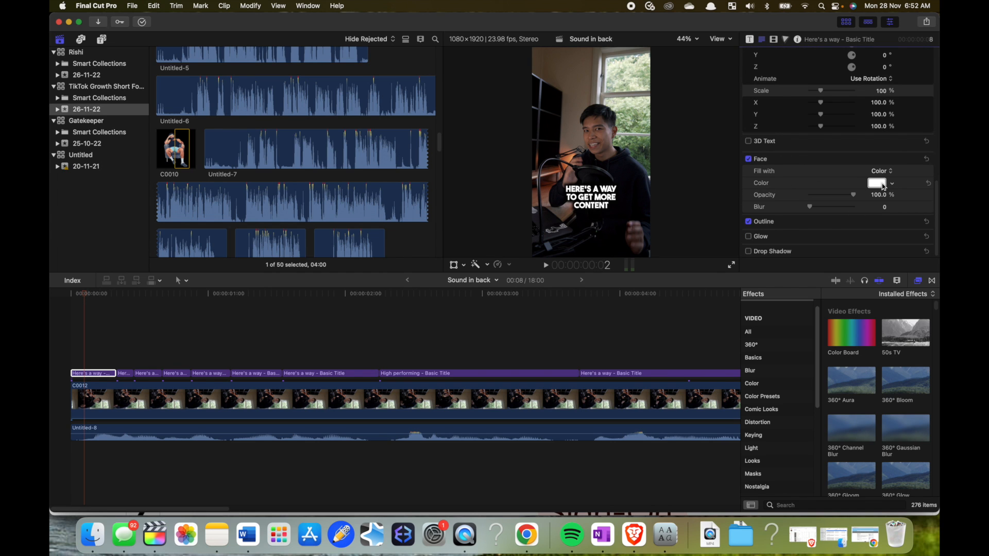
left_click(877, 184)
left_click(329, 250)
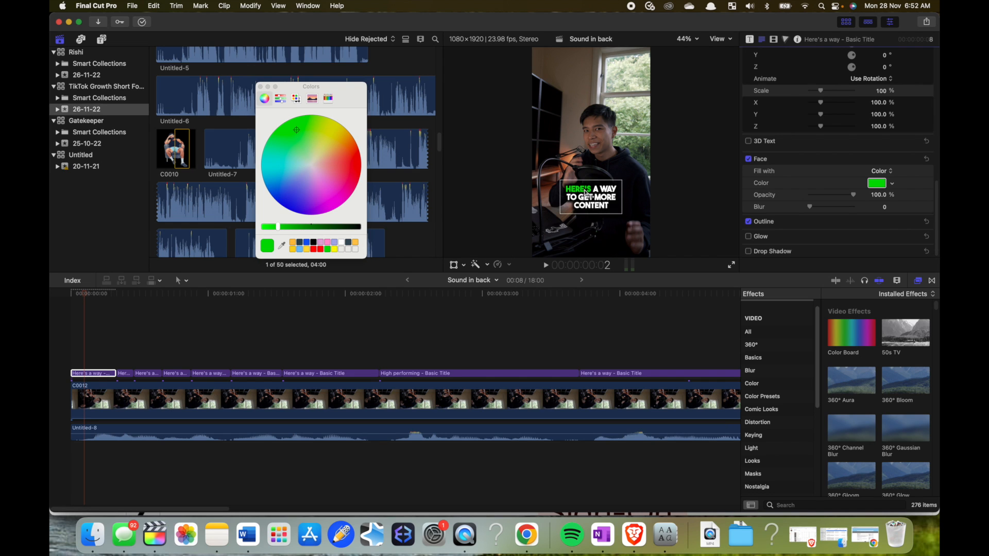
- Recolor only the word "a" in the second title piece with the same green face color
left_click(131, 352)
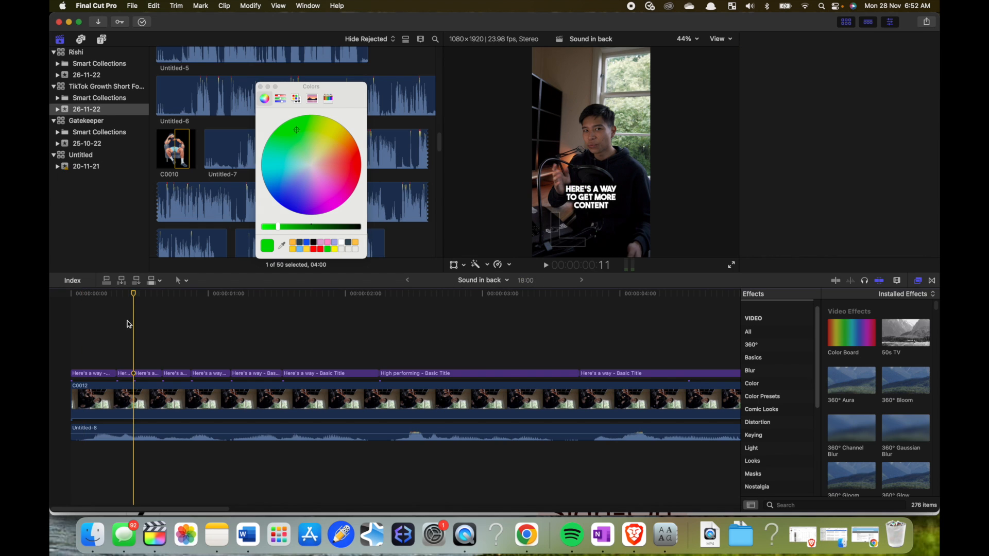
left_click(133, 299)
left_click(769, 87)
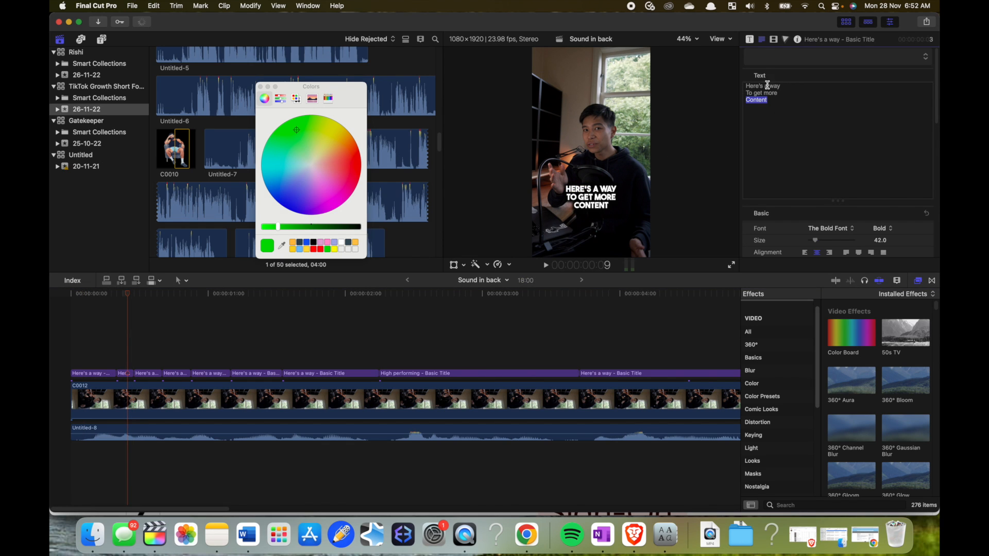
scroll(847, 219, "down", 10)
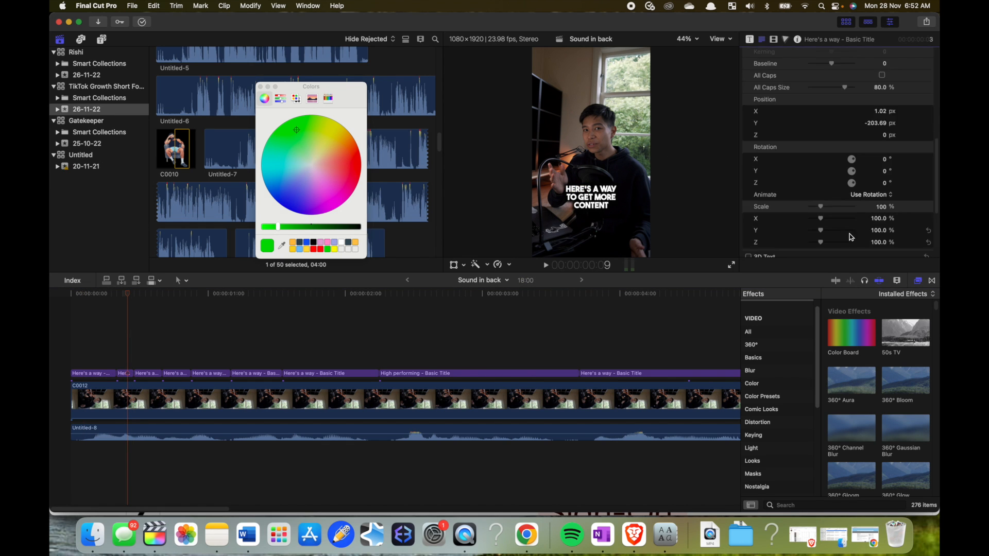
left_click(877, 183)
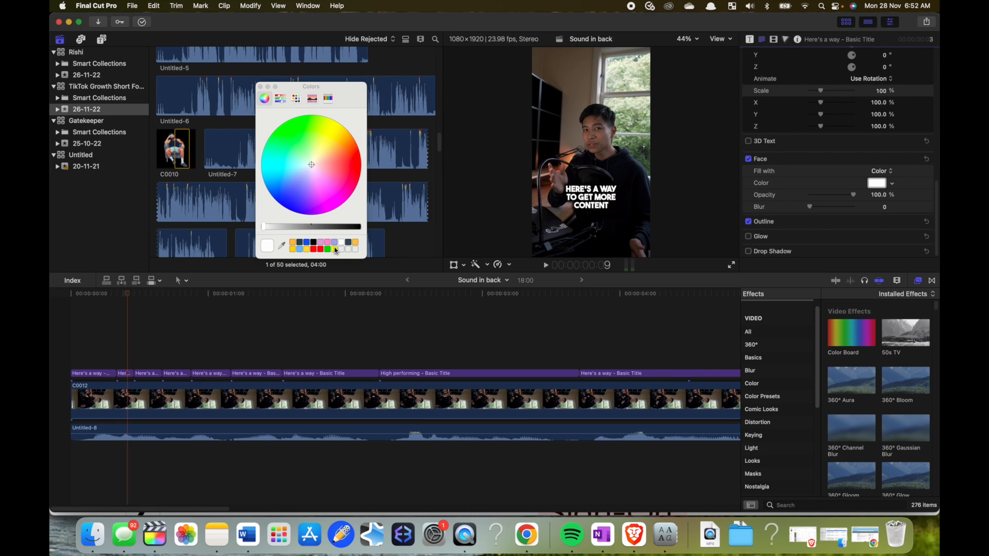
left_click(328, 250)
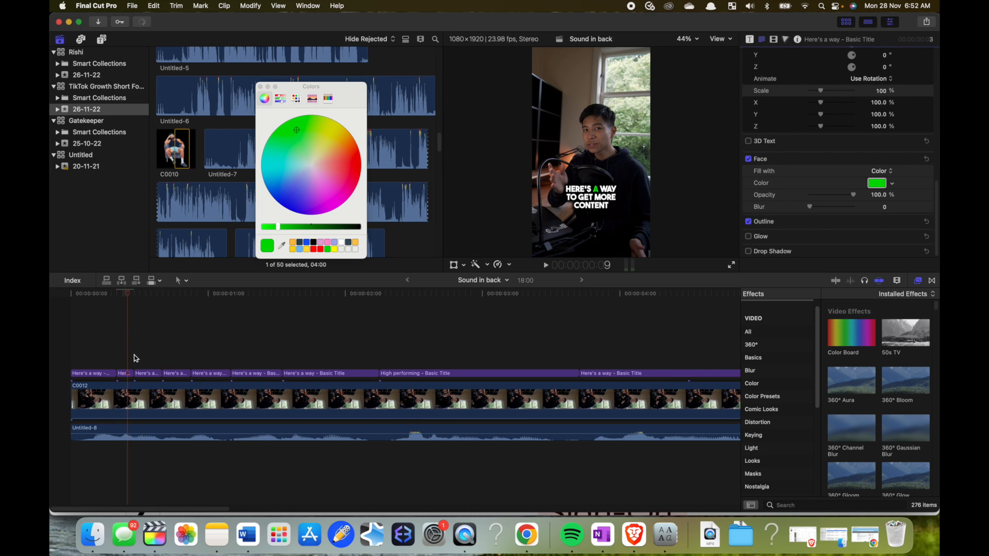
- Recolor only the word "way" in the third title piece with the same green face color
left_click(142, 373)
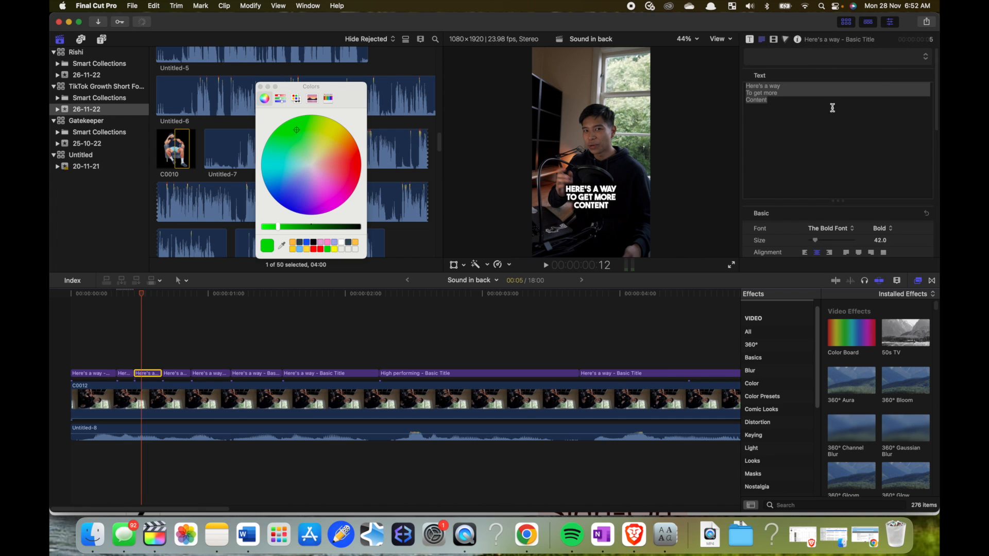
left_click(798, 99)
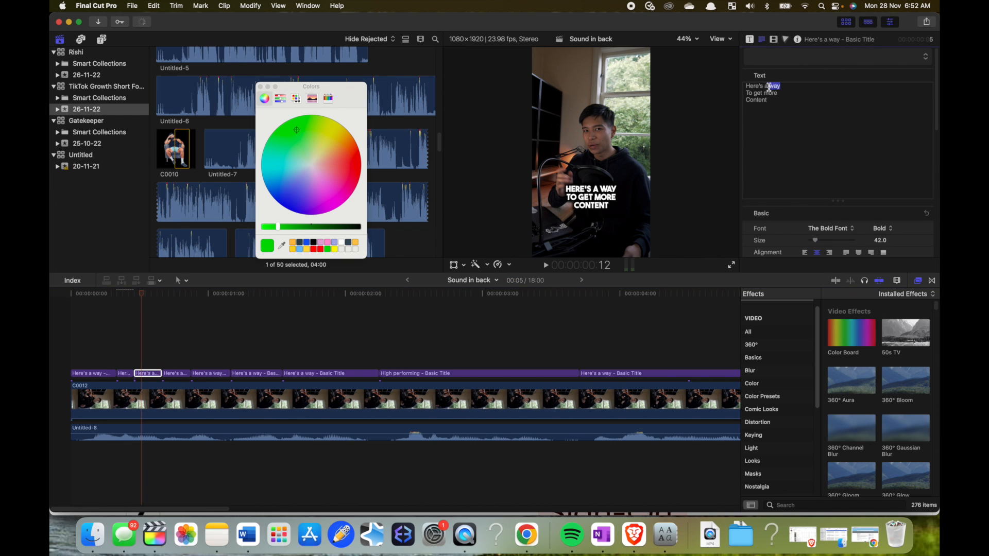
scroll(841, 236, "down", 10)
left_click(873, 231)
left_click(327, 250)
- Recolor only the word "To" in the fourth title piece with the same green face color
left_click(179, 373)
double_click(750, 93)
scroll(845, 175, "down", 10)
left_click(878, 184)
left_click(328, 249)
- Recolor only the word "get" in the fifth title piece with the same green face color
left_click(210, 369)
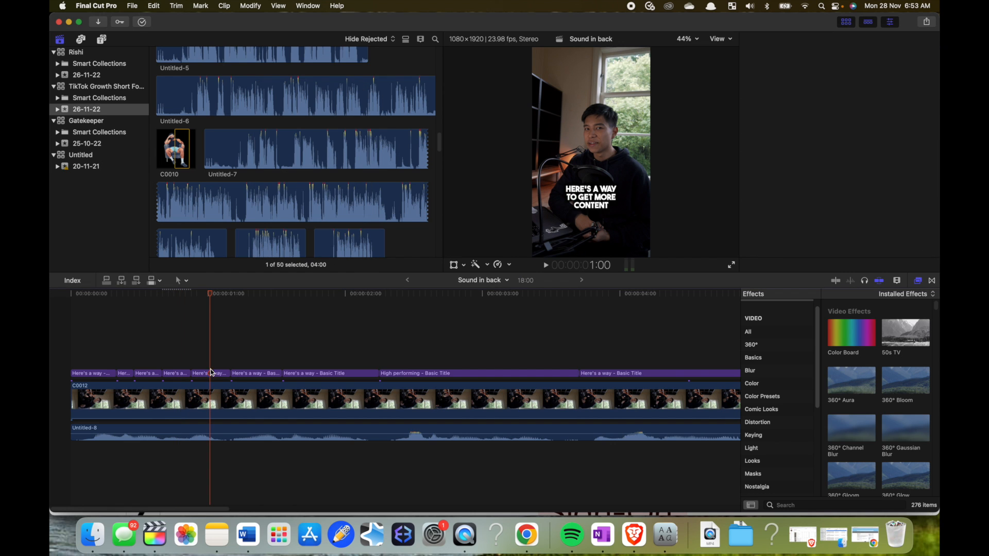
left_click(210, 373)
scroll(866, 219, "down", 10)
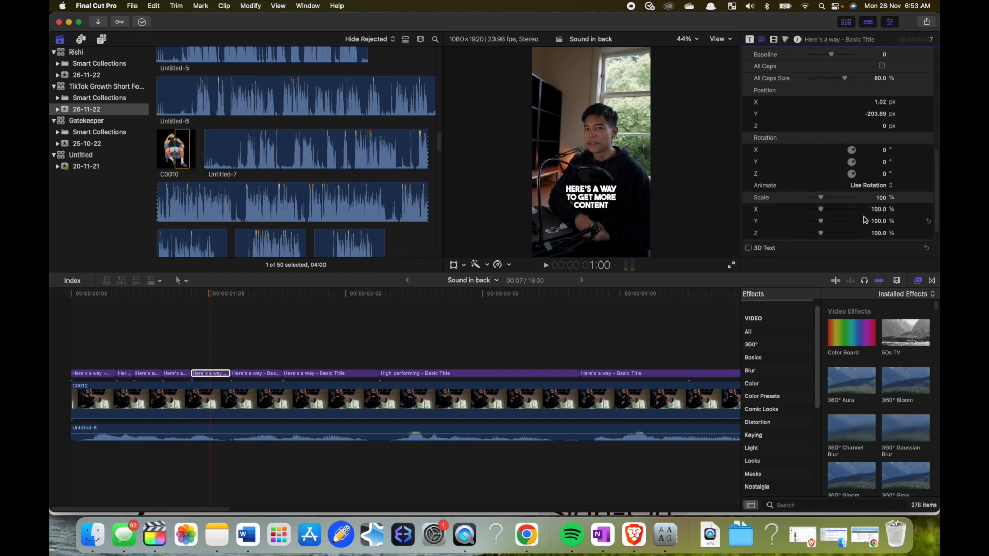
scroll(865, 219, "down", 5)
left_click(877, 221)
left_click(328, 250)
- Recolor "more" in the sixth title piece and "Content" in the seventh green, and close the color picker
left_click(256, 373)
scroll(897, 207, "down", 10)
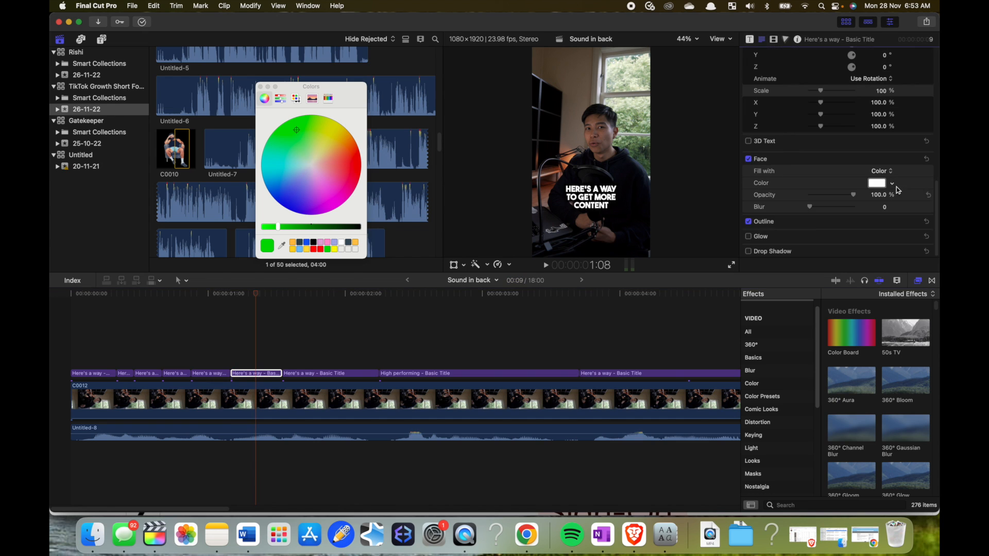
left_click(310, 373)
scroll(865, 206, "down", 10)
left_click(877, 183)
left_click(327, 249)
left_click(261, 86)
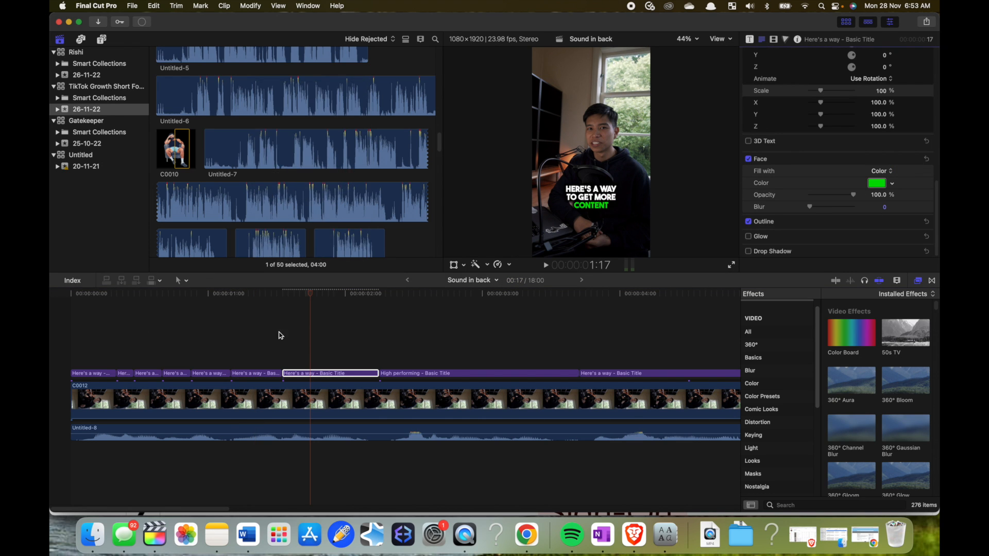
- Play the timeline from the start to check the word-by-word green highlighting against the speech
left_click(51, 348)
key("space")
key("space")
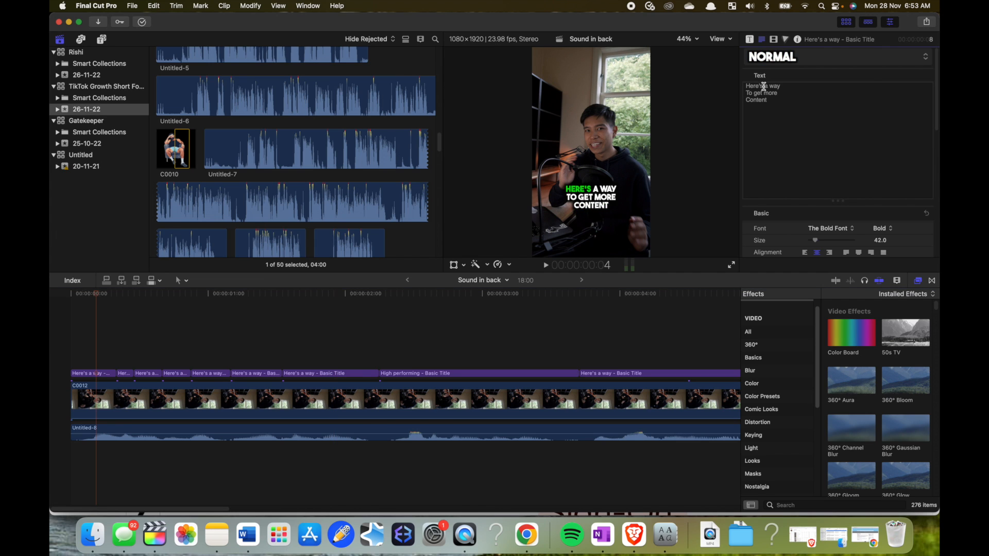
- Enlarge the green word "Here's" in the first title piece to size 50 and "a" in the second to 47
left_click_drag(763, 87, 739, 87)
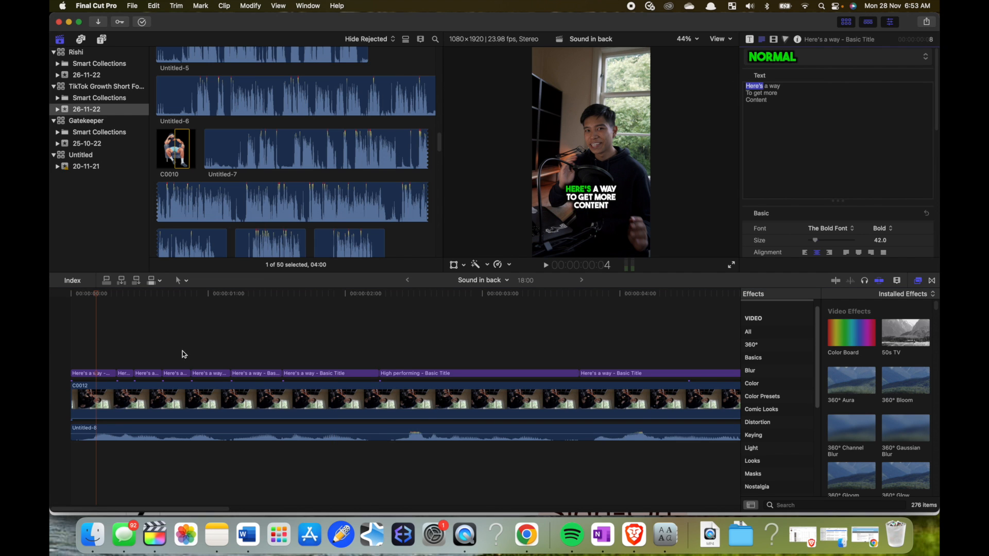
left_click_drag(816, 243, 817, 243)
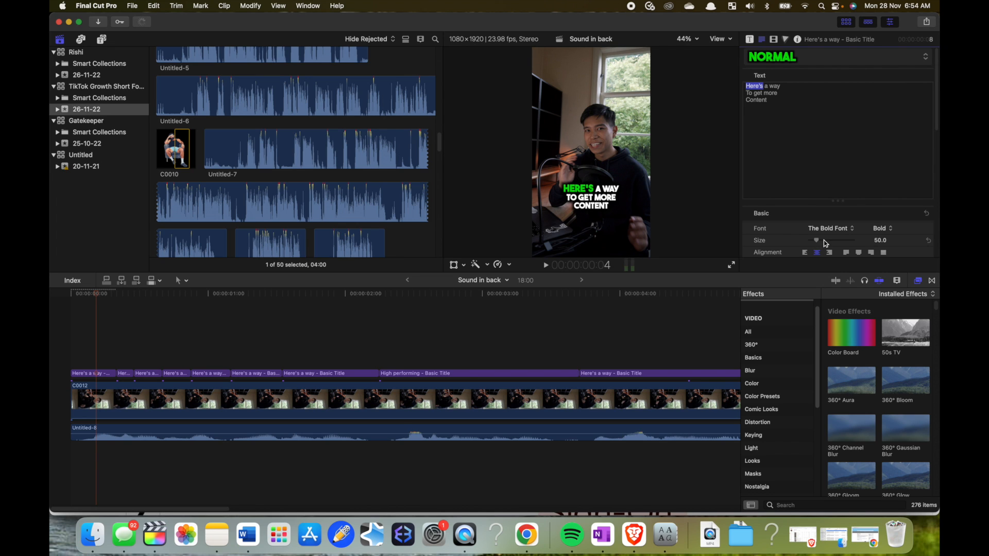
left_click(124, 372)
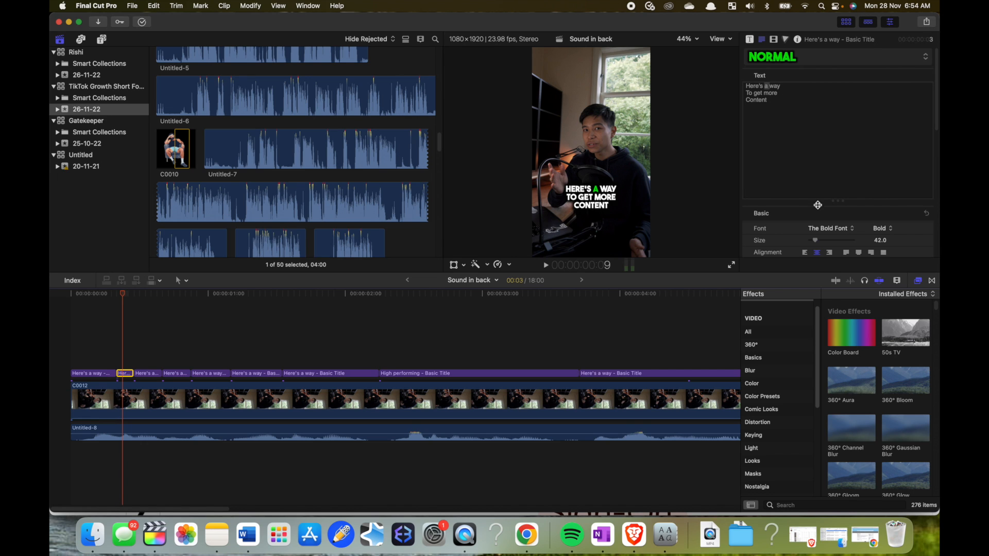
left_click(878, 242)
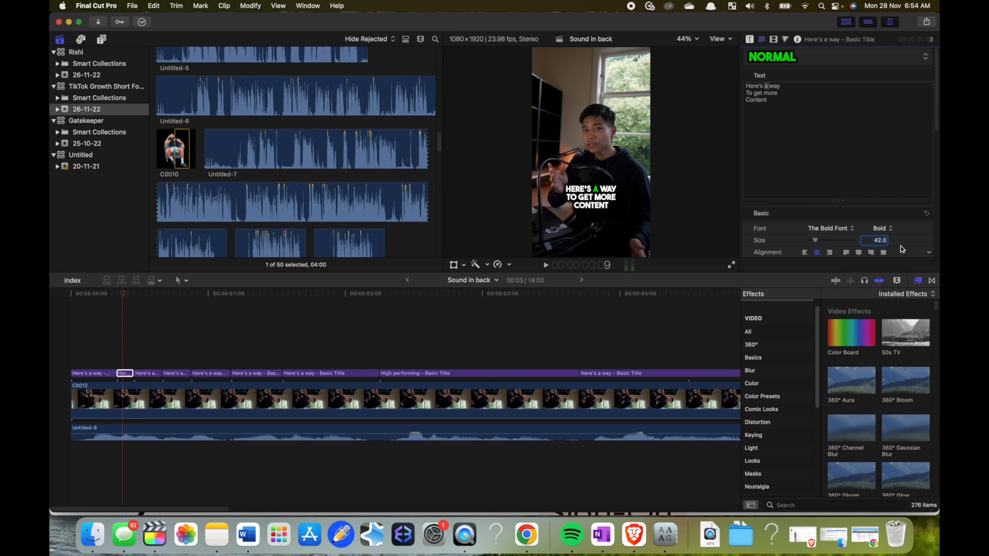
type("45")
key("Return")
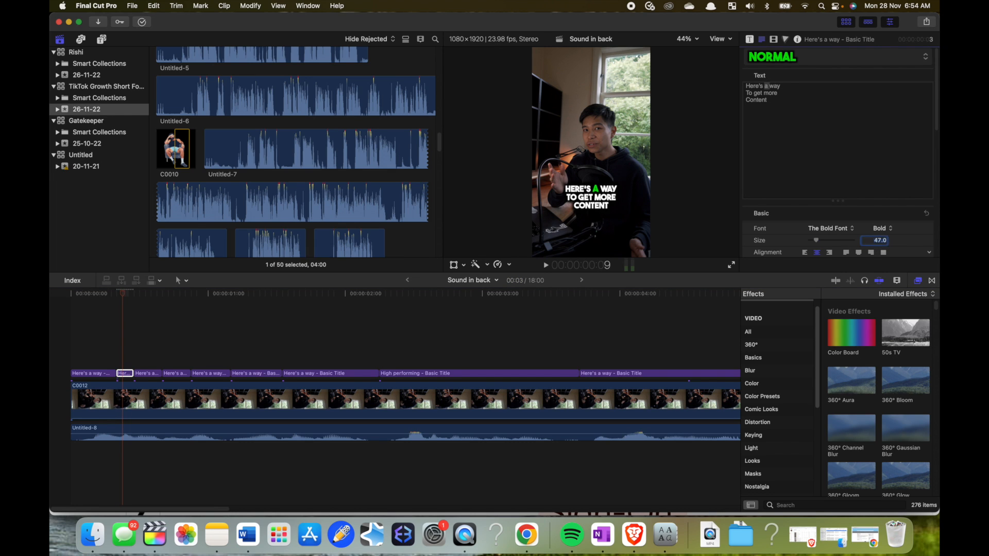
- Set the text size of the green word "way" in the third title piece to 47
left_click(153, 373)
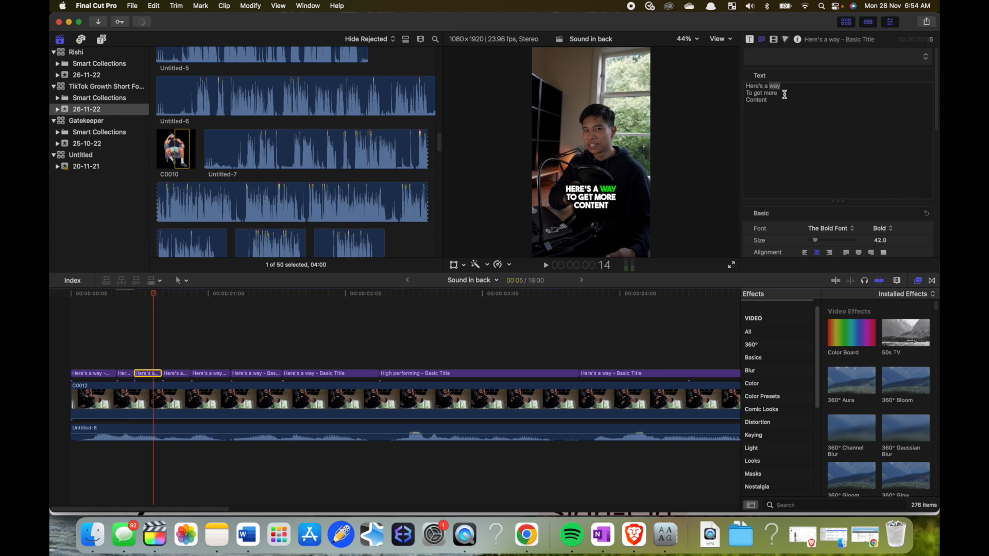
left_click(880, 241)
type("47")
key("Return")
- Set the text size of the green word "To" in the fourth title piece to 47
left_click(181, 373)
double_click(750, 93)
left_click(879, 241)
type("47")
key("Return")
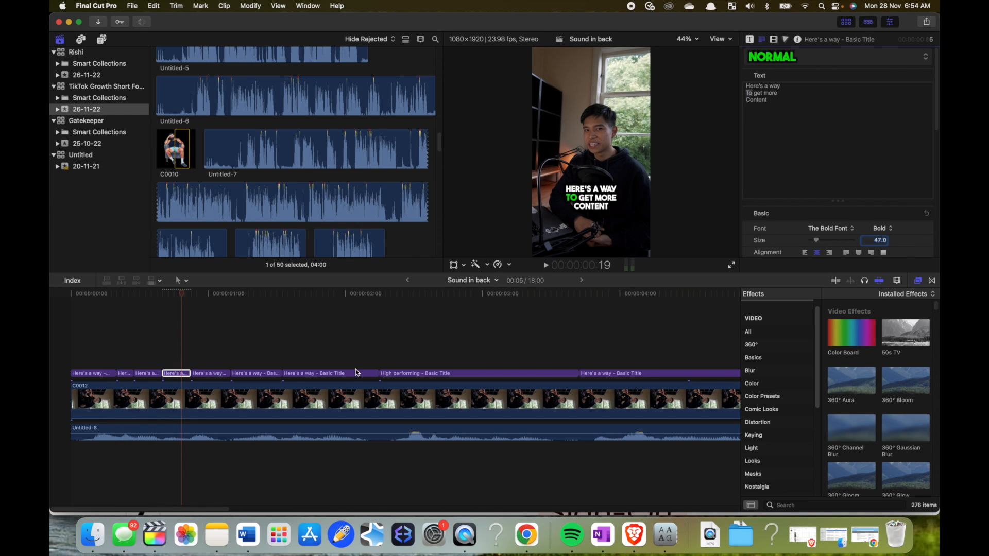
key("Return")
- Set the green words "get", "more" and "Content" in the last three pieces of the first title to size 47
left_click(205, 355)
left_click(262, 374)
double_click(770, 93)
left_click(314, 374)
double_click(756, 100)
left_click(880, 241)
type("47")
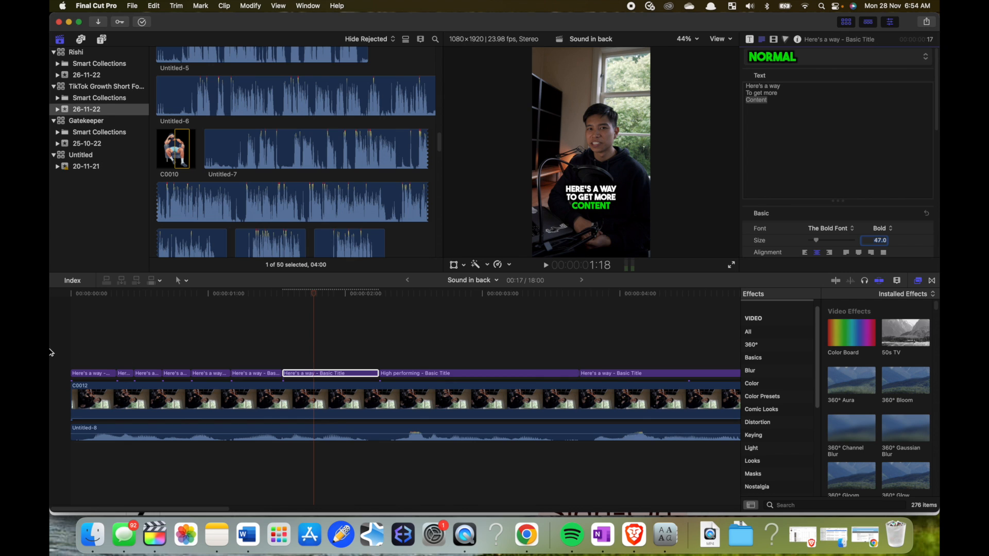
- Play the opening caption from the start of the timeline to check its word-by-word highlighting
left_click(51, 353)
key("space")
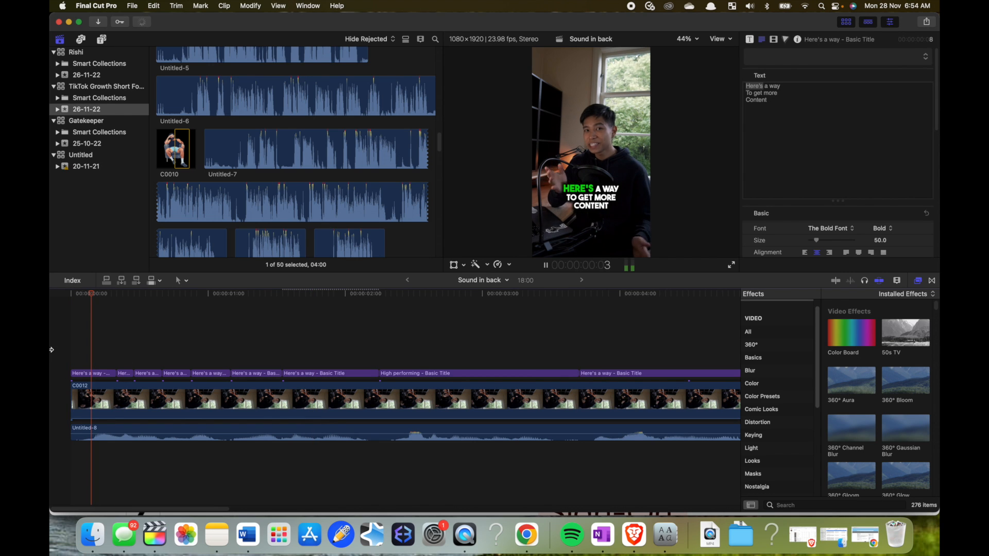
key("space")
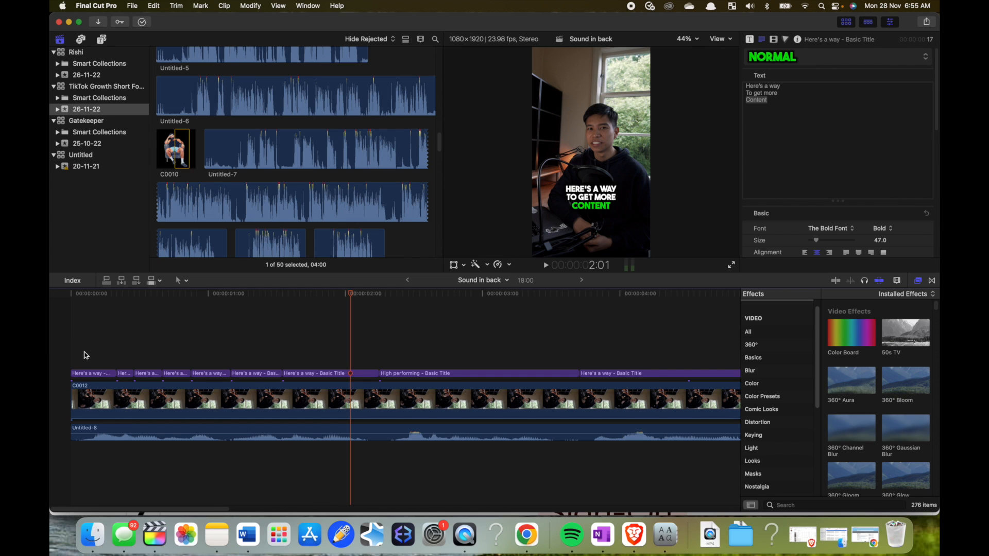
- Duplicate the first "Here's a way" title piece onto a layer above the captions at the start of the timeline
left_click(76, 353)
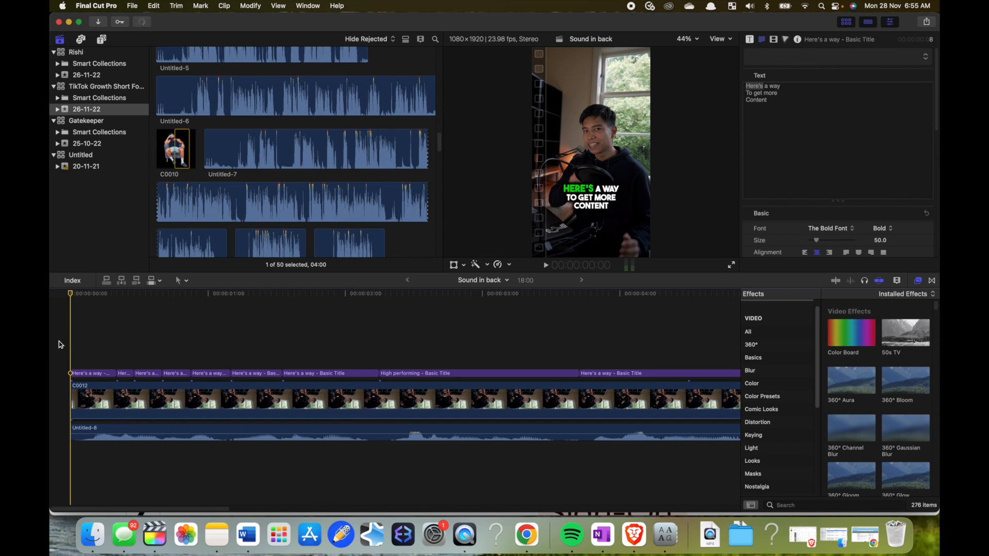
left_click(100, 374)
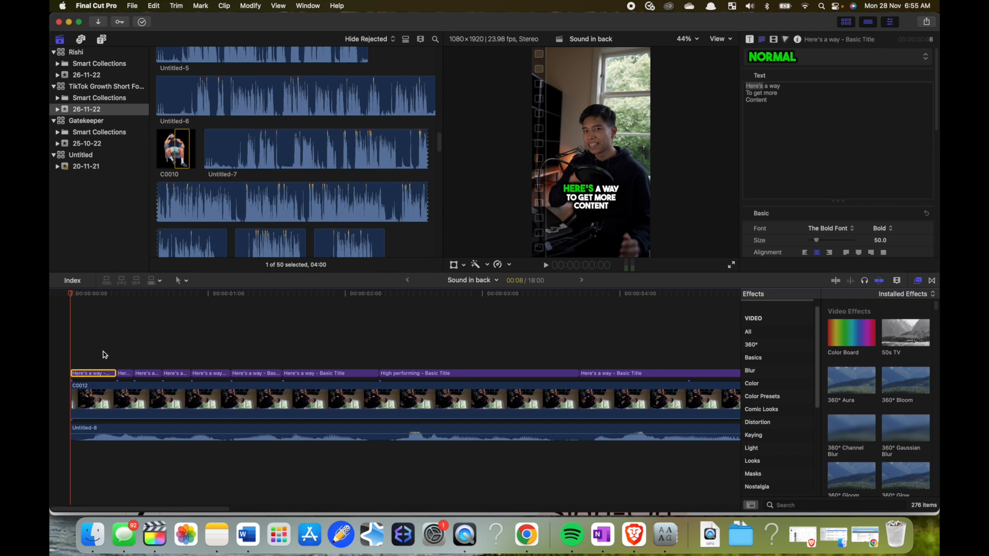
key("super+v")
left_click(80, 344)
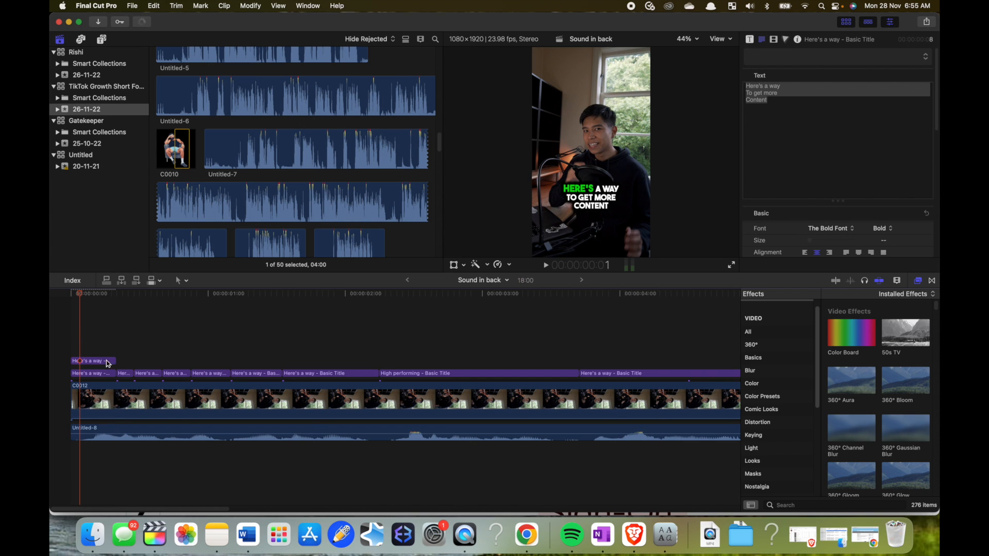
left_click(106, 361)
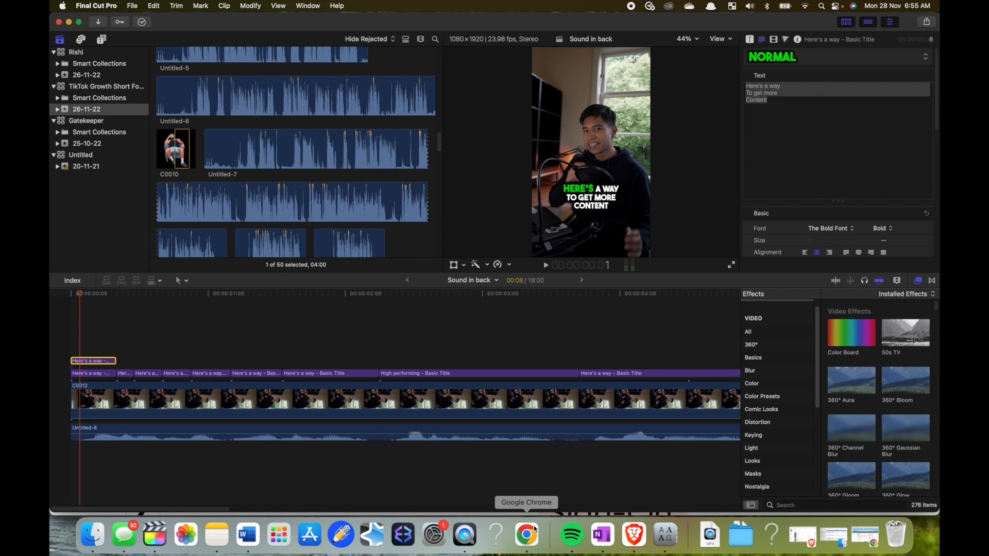
- Switch to Chrome, search for "video camera emoji" and open the Movie Camera Emoji page on Emojipedia
left_click(535, 529)
left_click(211, 43)
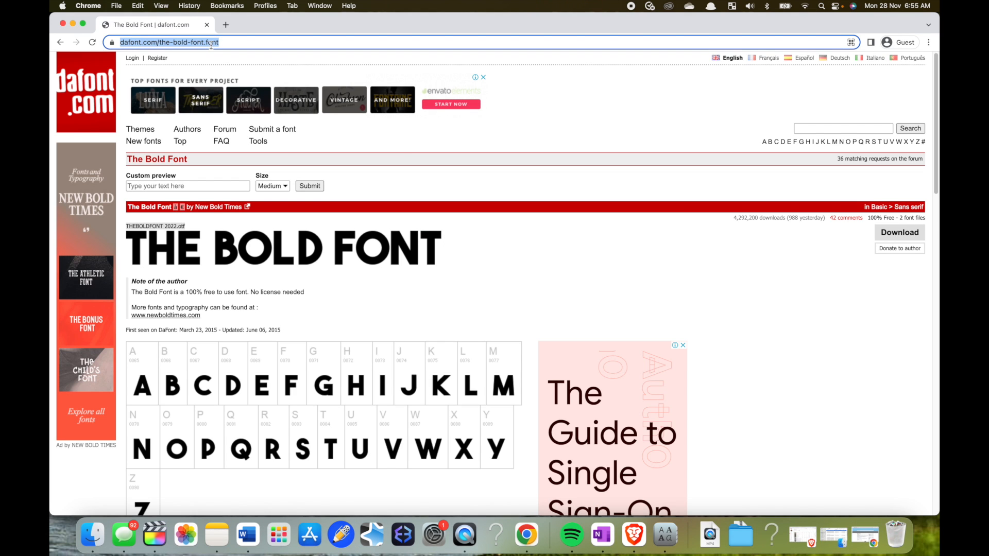
type("video cm")
key("BackSpace")
type("amera emoji")
key("Return")
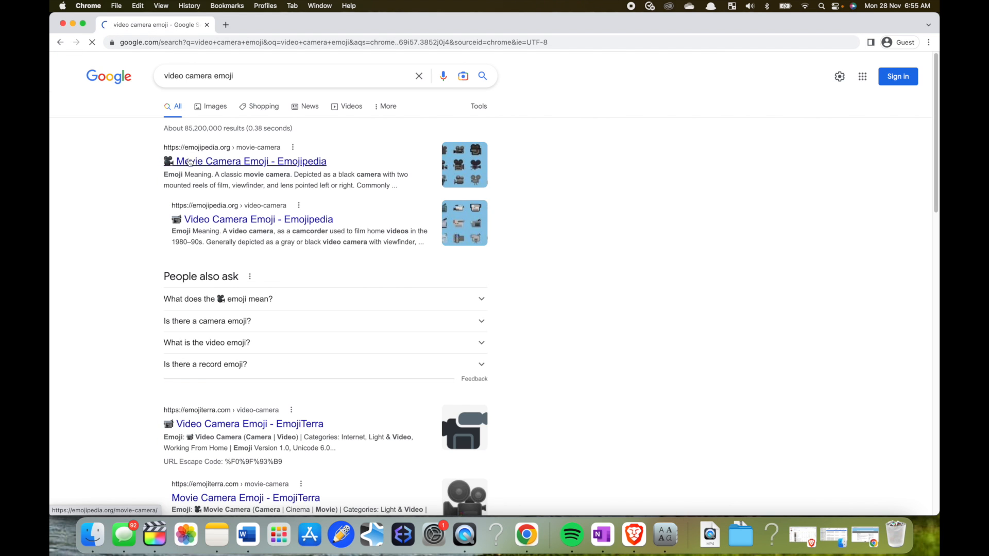
left_click(238, 163)
- Back in Final Cut Pro, replace the duplicated title's text with the movie camera emoji, size it to 111 and place it above the caption
left_click(155, 534)
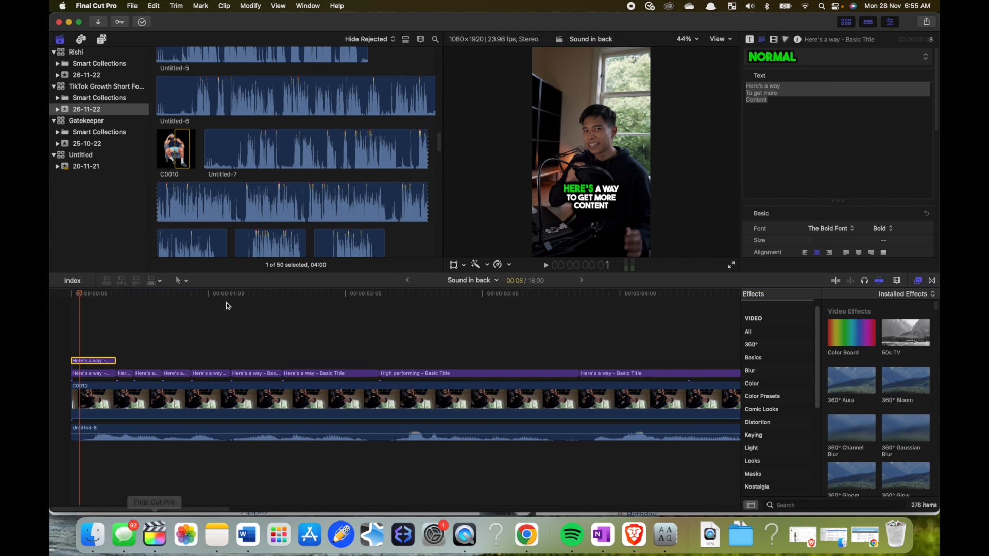
left_click_drag(786, 100, 720, 65)
type("🎥")
left_click_drag(839, 240, 827, 244)
left_click_drag(591, 181, 565, 166)
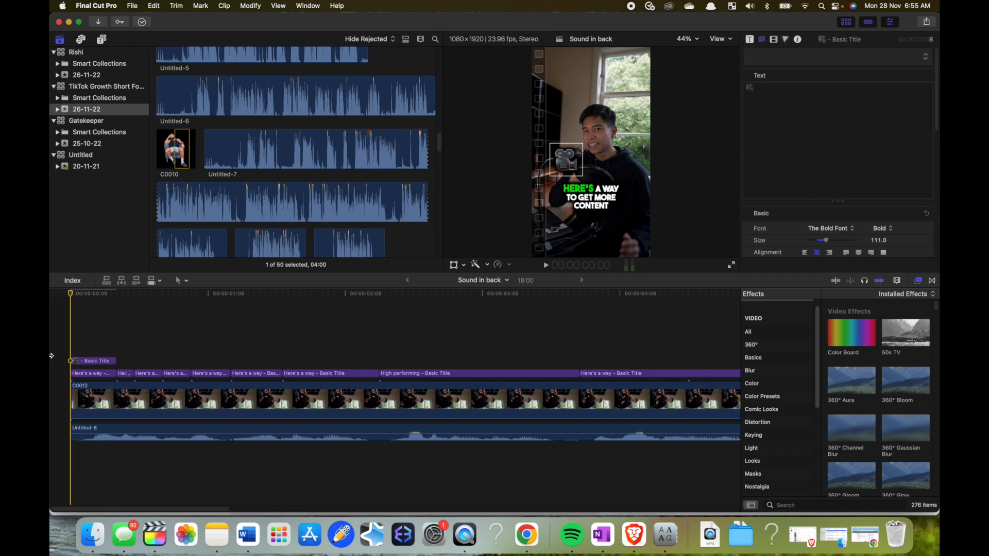
- Extend the camera emoji title to the end of the first caption and reposition it just below the caption text
key("space")
key("space")
left_click_drag(114, 362, 378, 362)
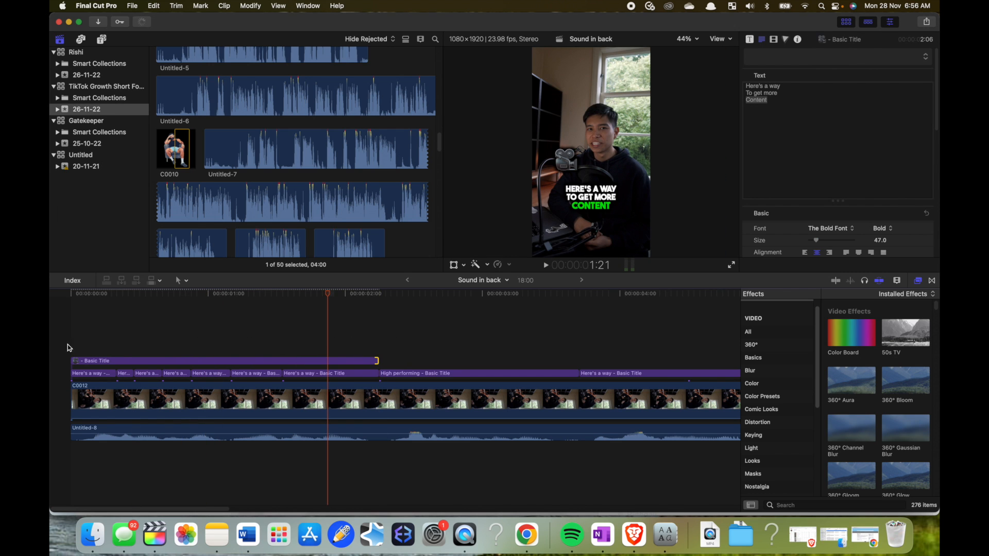
left_click(51, 345)
key("space")
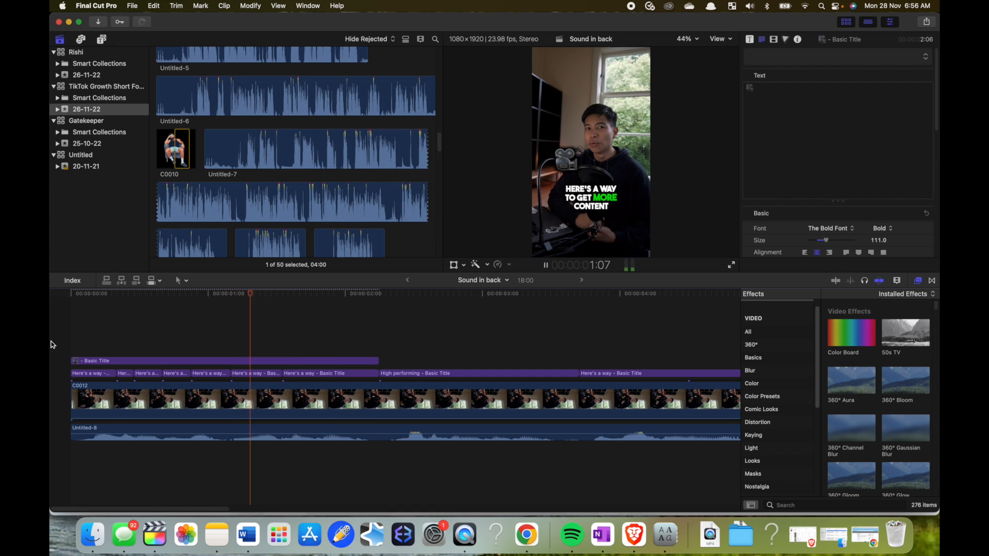
key("space")
left_click(168, 313)
left_click_drag(563, 166, 587, 236)
- Add the "Neutral Minimal Simple Elegant Quote Instagram Post" clip above the titles from the second caption piece and trim it to the first caption's end
left_click(478, 239)
scroll(330, 251, "down", 15)
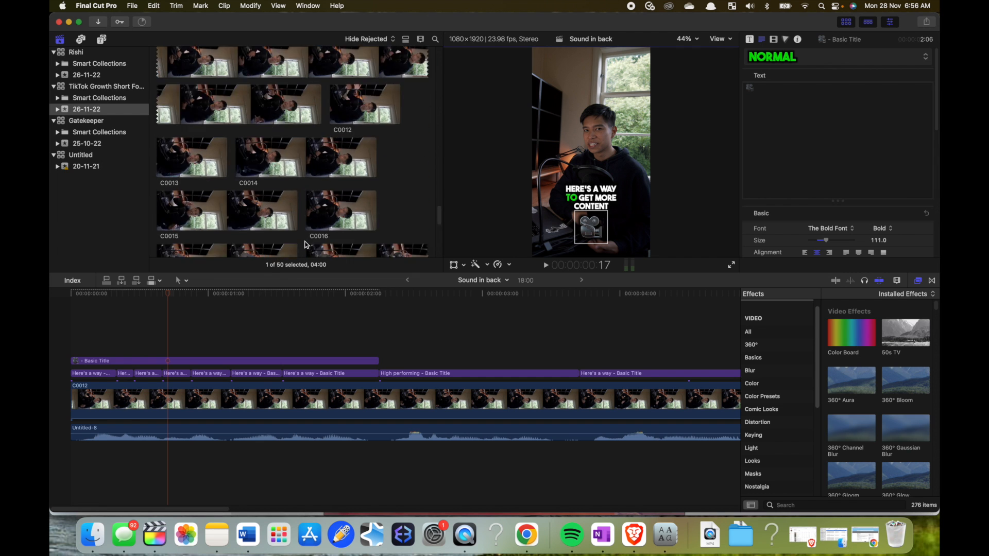
scroll(301, 243, "up", 12)
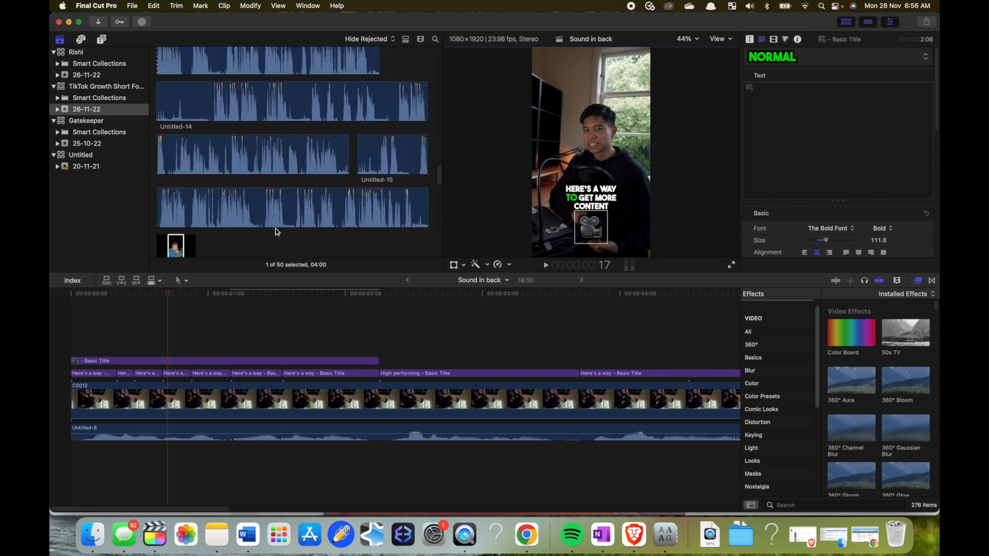
left_click_drag(170, 180, 119, 336)
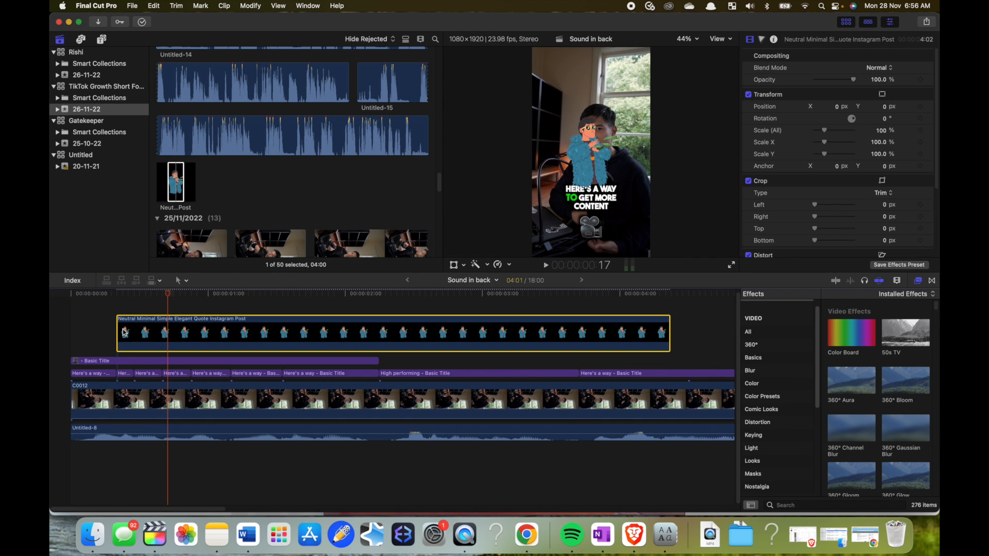
left_click_drag(665, 326, 378, 327)
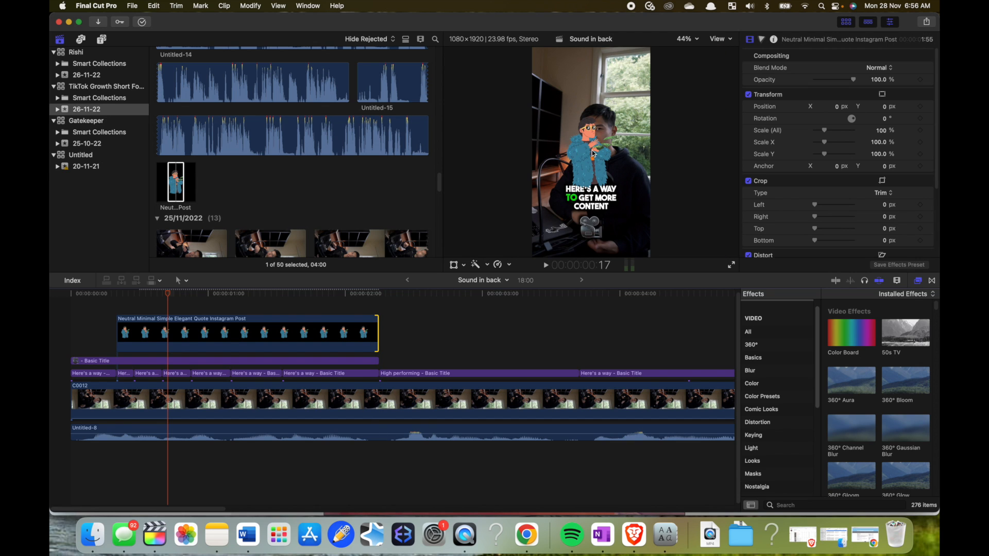
- Scale the cartoon character clip to 57% and set its X position to -226.1 px
left_click(236, 331)
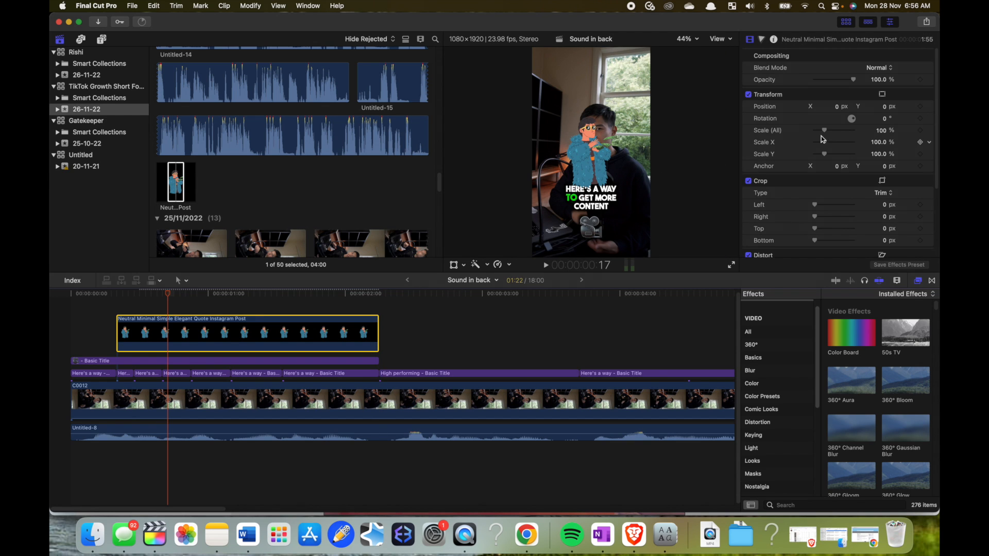
left_click_drag(824, 130, 820, 131)
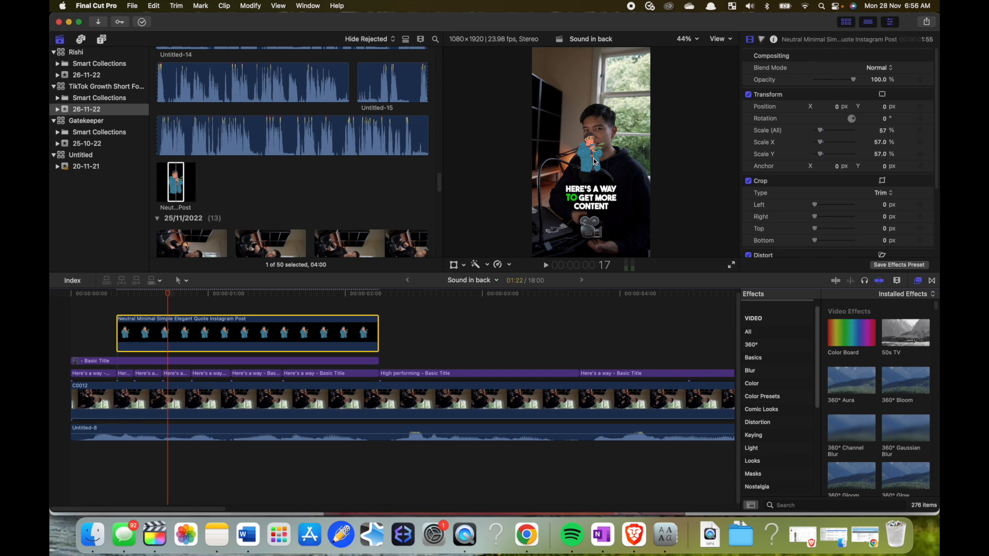
left_click_drag(839, 106, 806, 58)
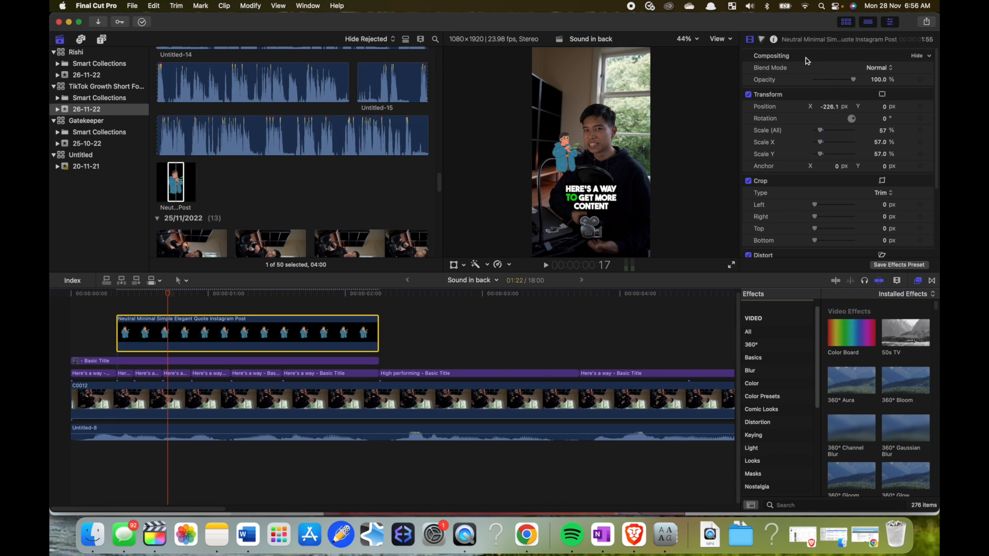
- Find the "Cartoon Accent 17" sound effect and place it below the audio where the cartoon character clip begins
left_click(120, 304)
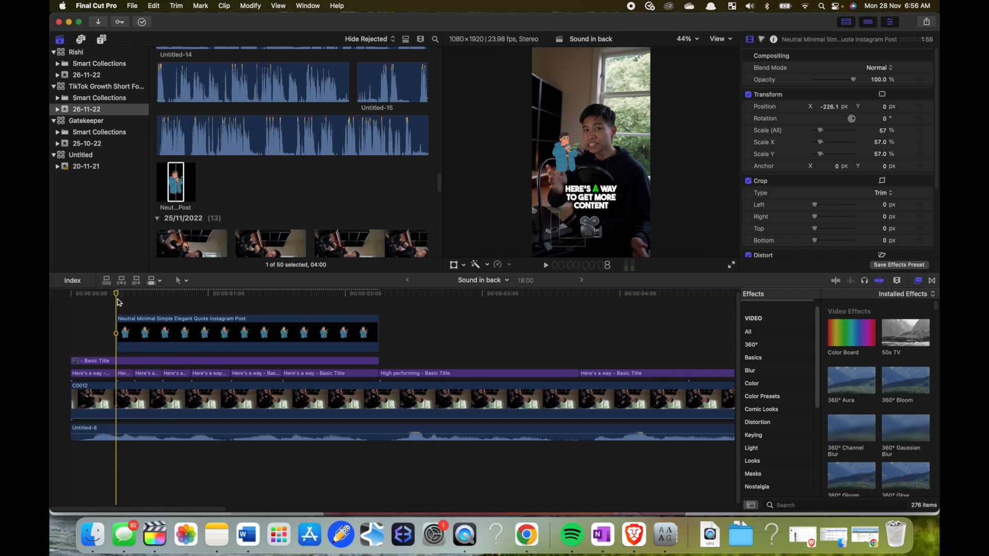
left_click(80, 40)
left_click(424, 55)
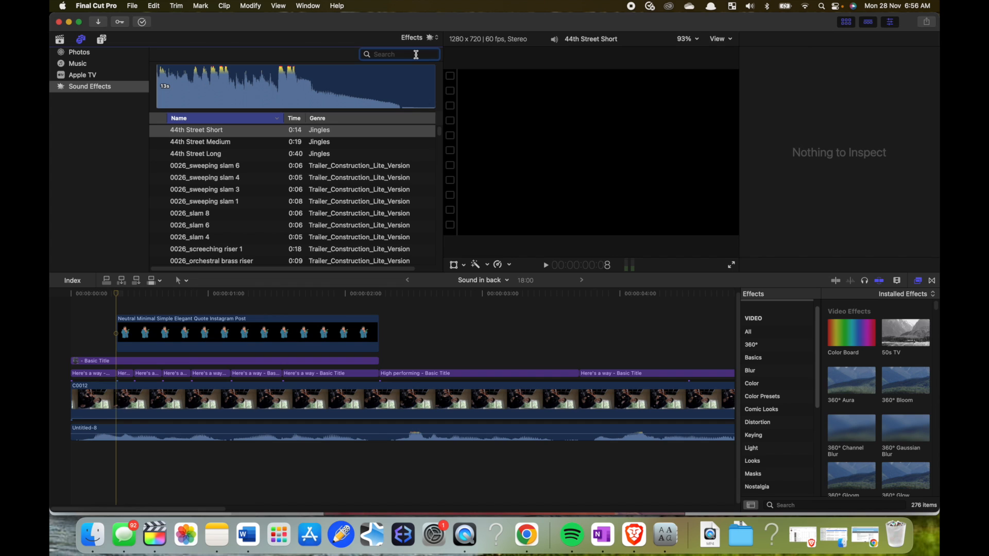
type("cartoon accent")
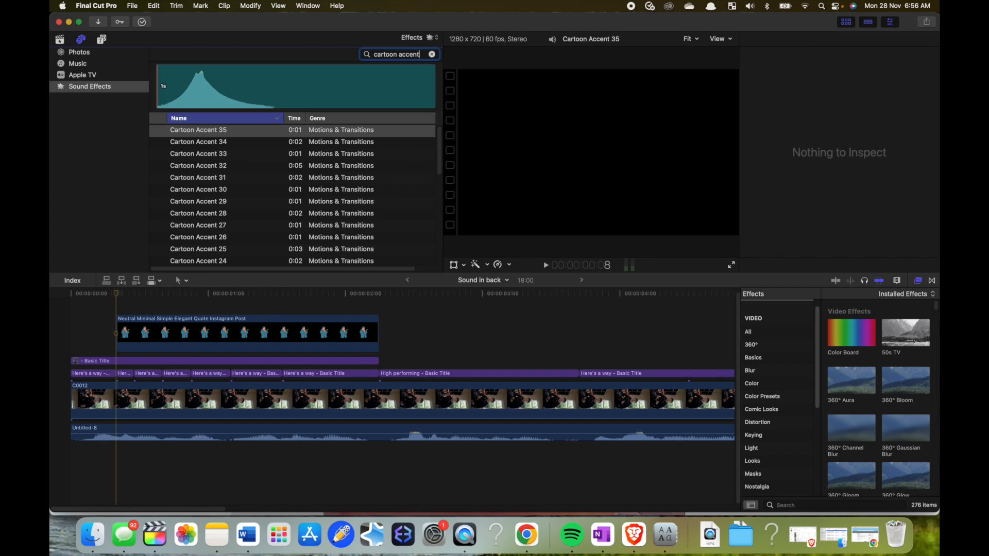
type(" 17")
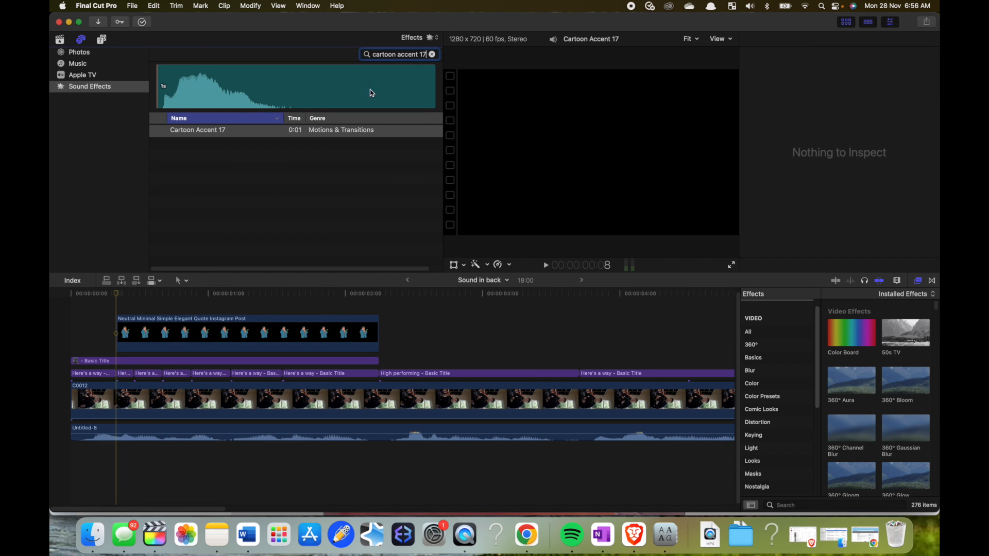
left_click_drag(252, 132, 140, 498)
- Play the opening from the start to check the emoji, cartoon character and sound effect with the captions
left_click(75, 447)
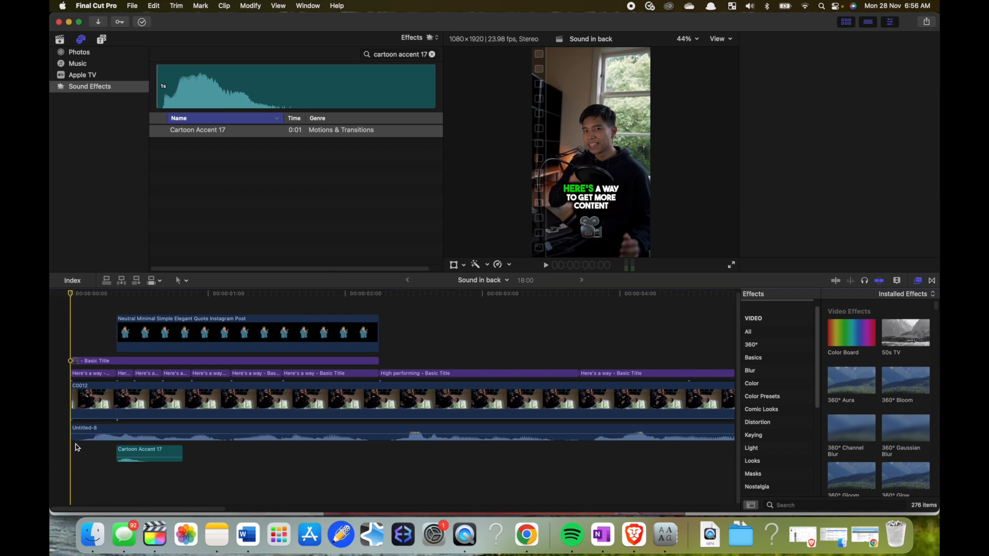
key("space")
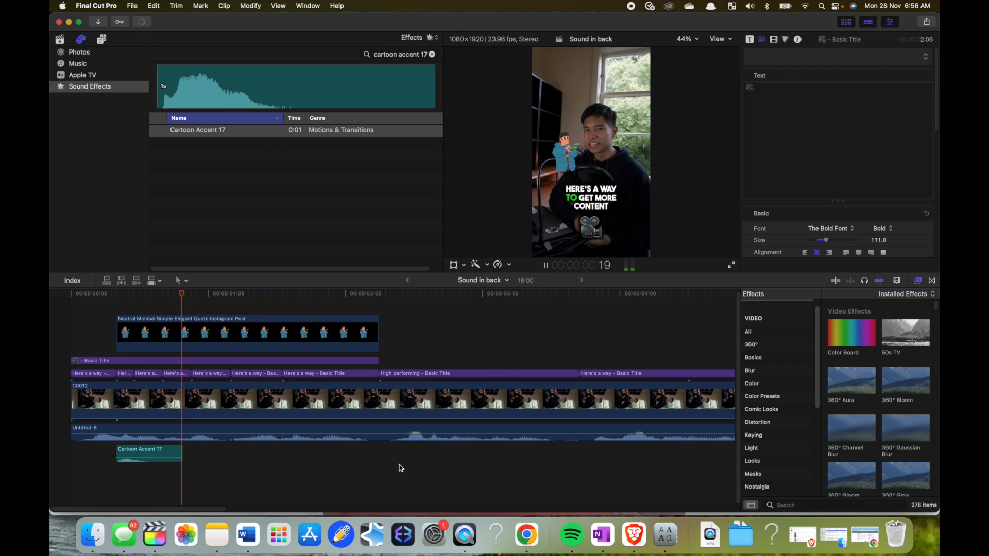
key("space")
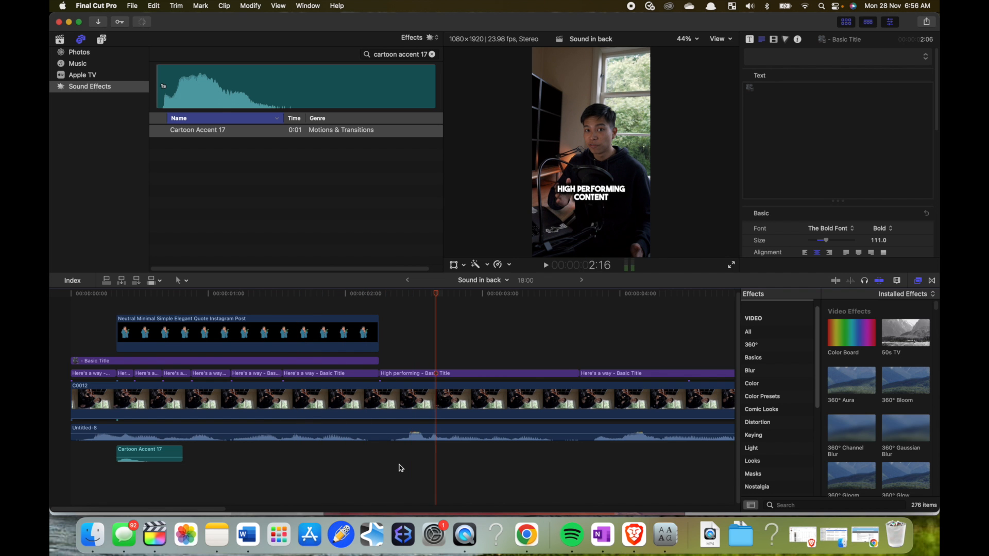